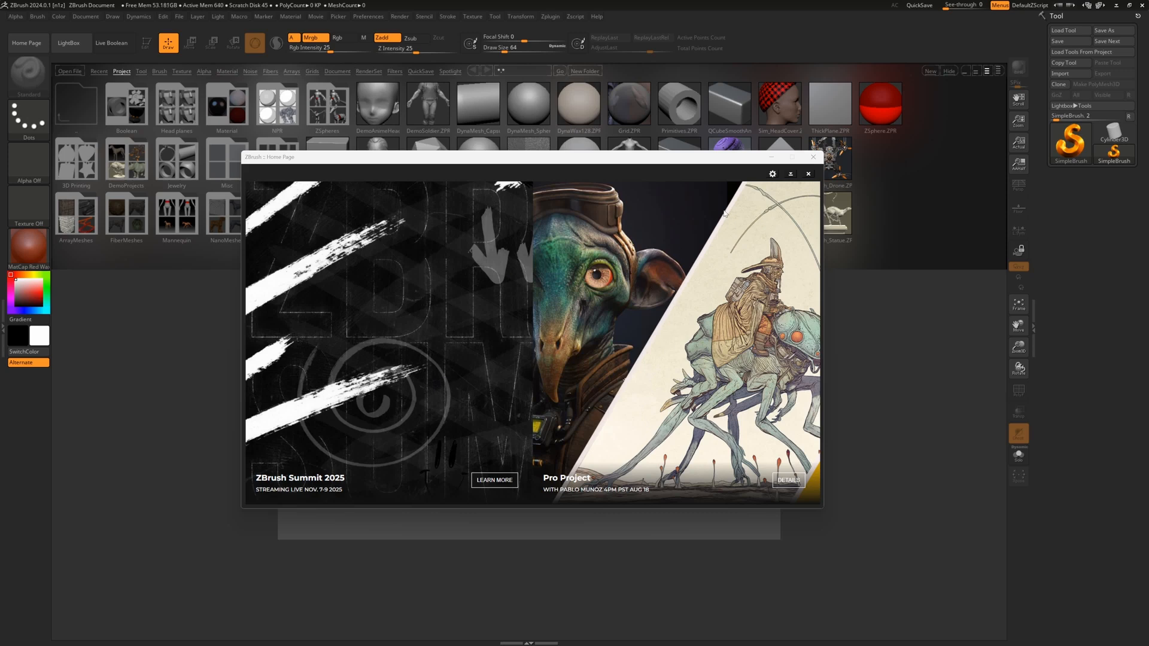
# Step: Set the Home Page to 'Show if updated (Recommended)' and close the Home Page window
pyautogui.click(773, 174)
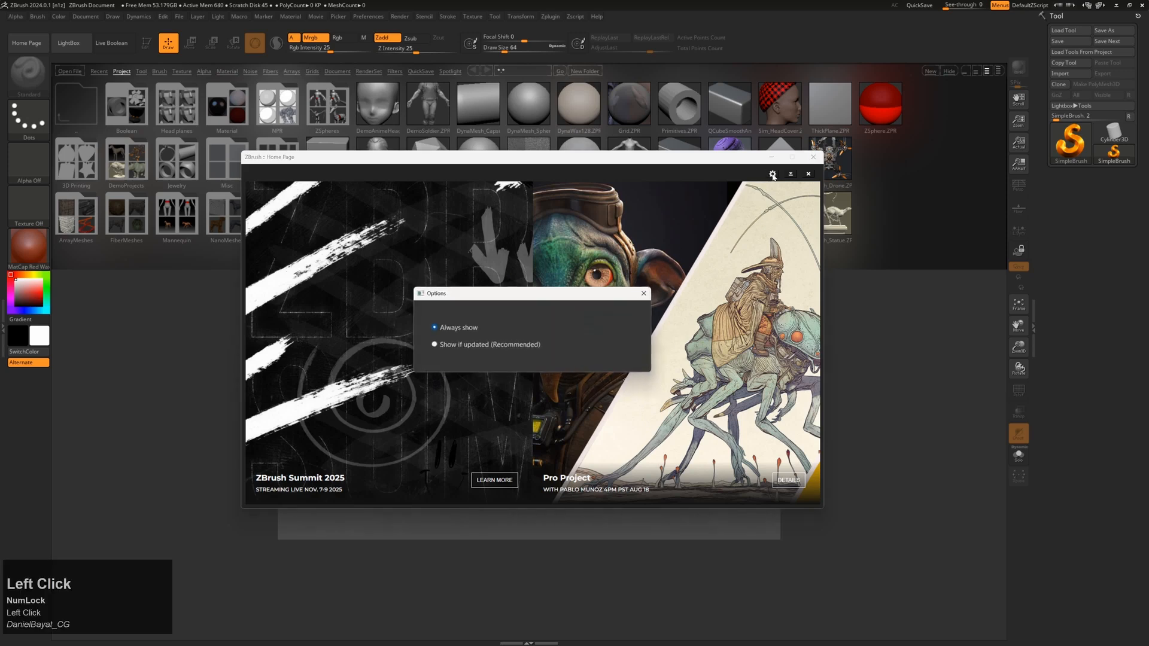
pyautogui.click(469, 347)
pyautogui.click(687, 290)
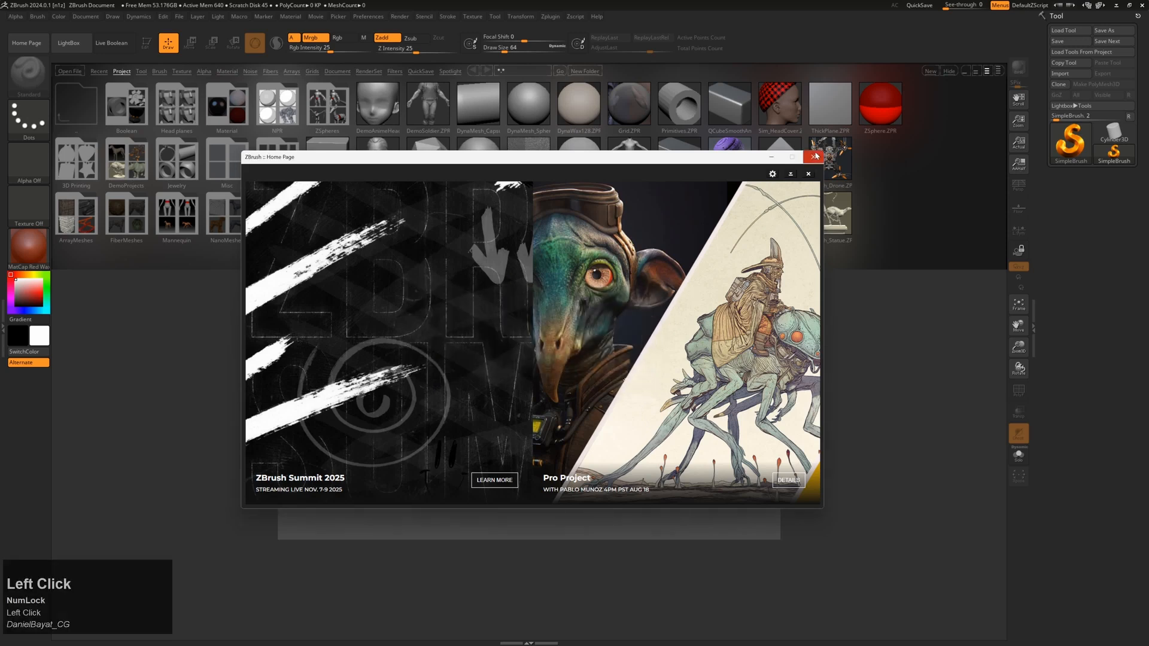
pyautogui.click(812, 158)
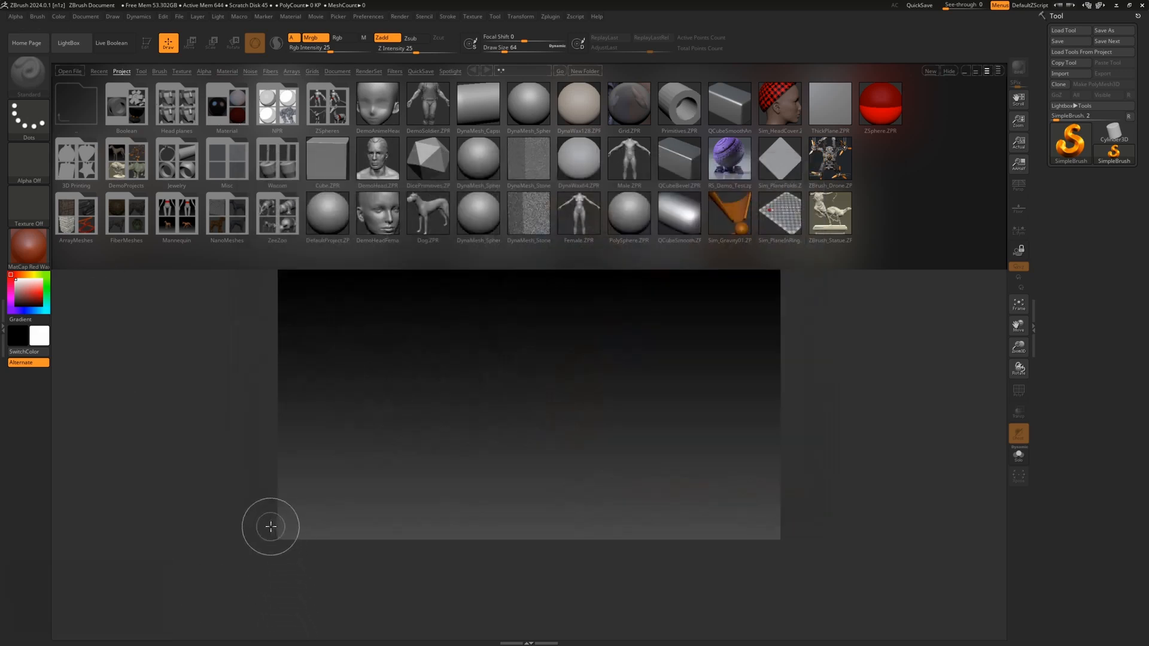
pyautogui.click(107, 580)
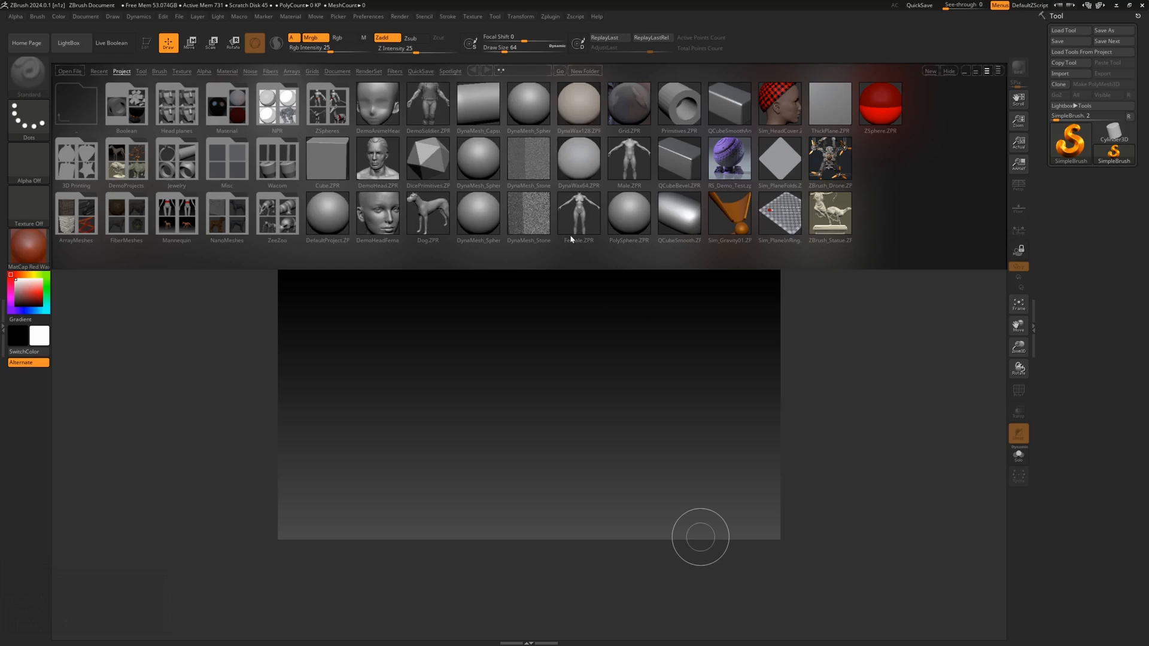
# Step: Browse the LightBox Tool and Brush files, return to Project, then hide LightBox
pyautogui.click(142, 71)
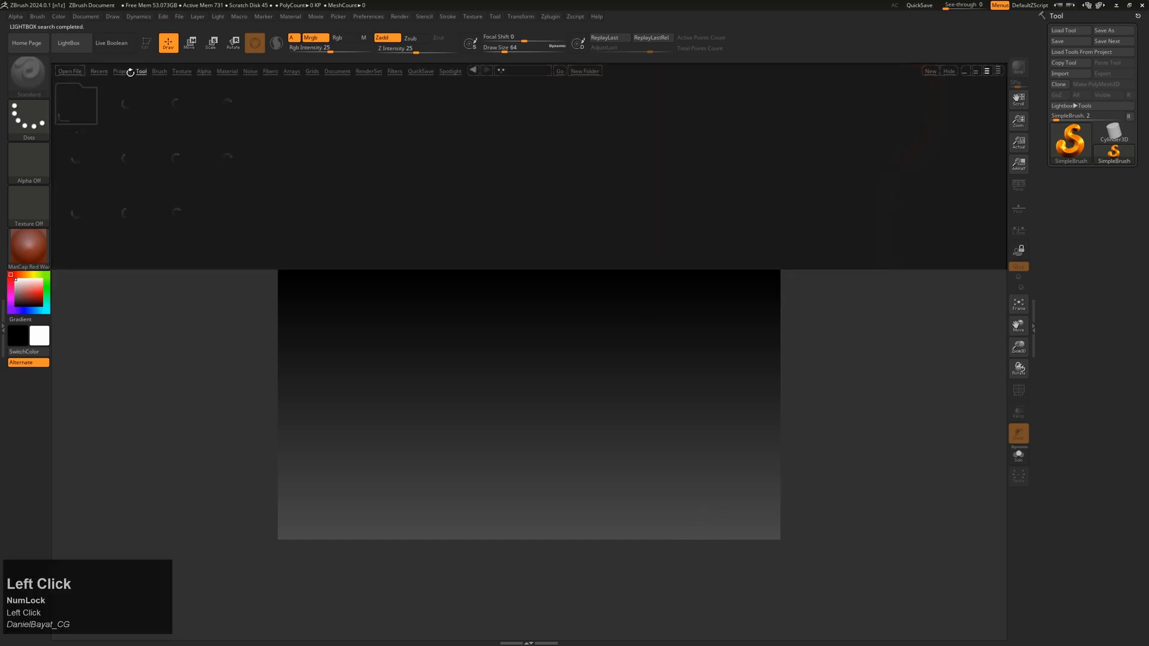
pyautogui.click(160, 71)
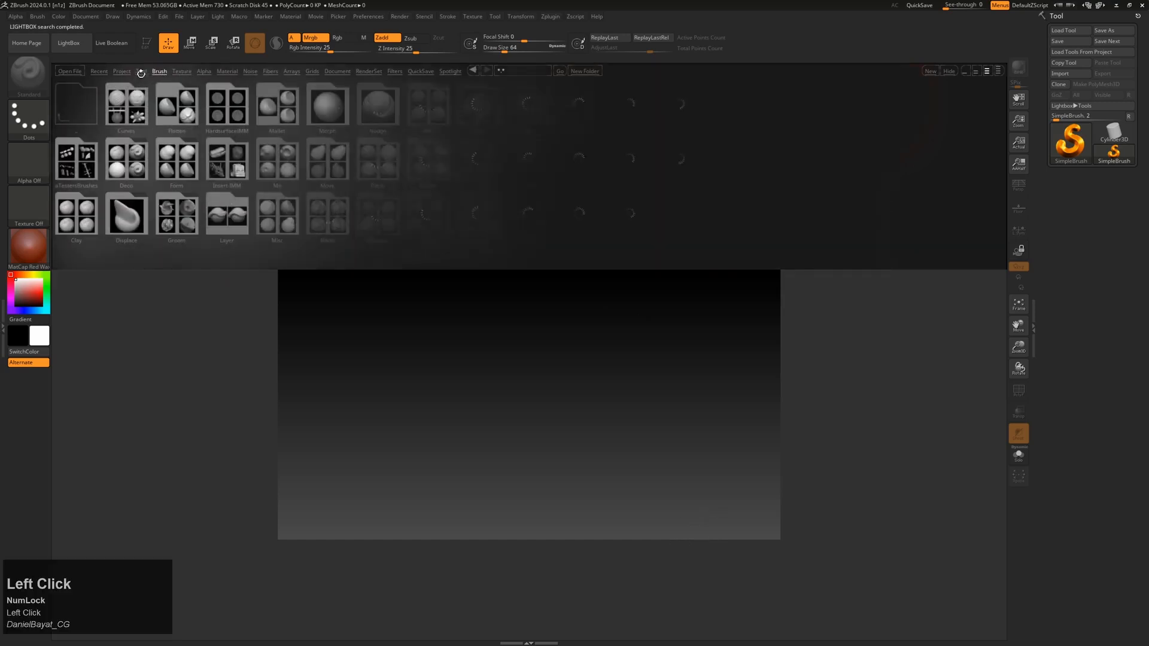
pyautogui.click(123, 71)
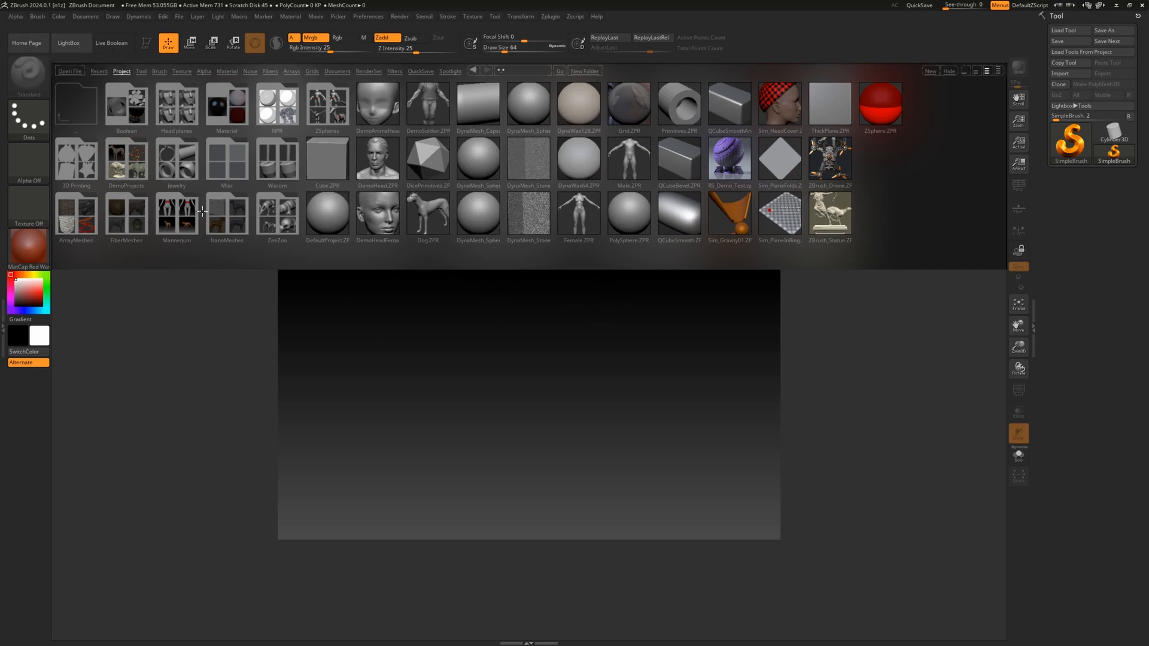
pyautogui.click(75, 48)
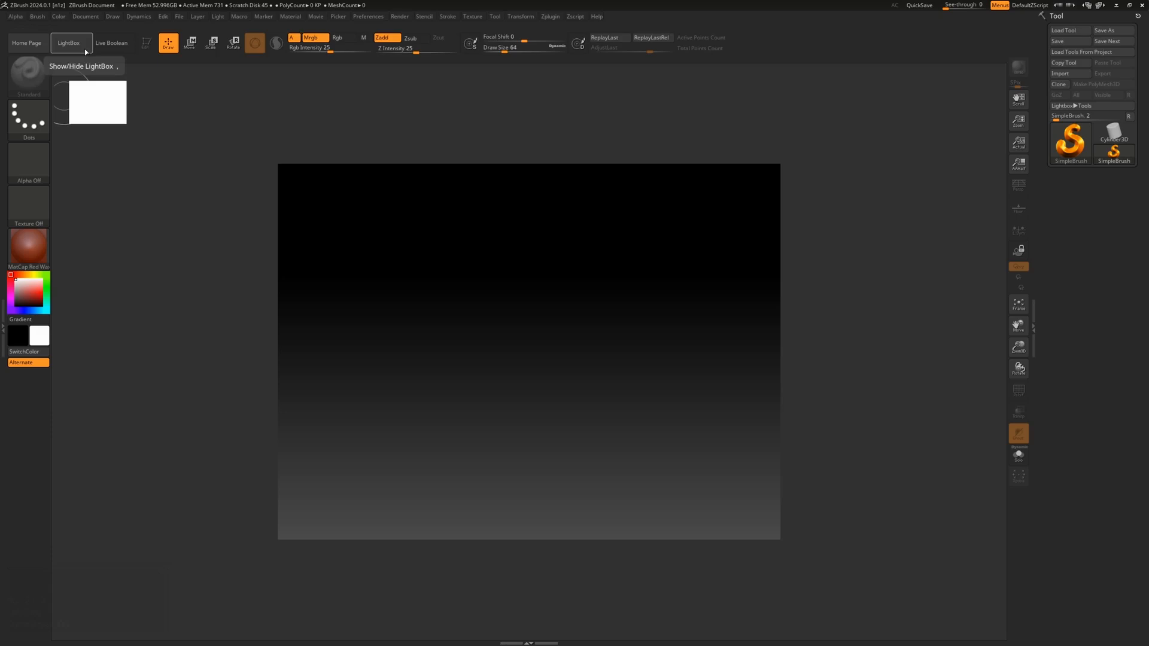
pyautogui.press(',')
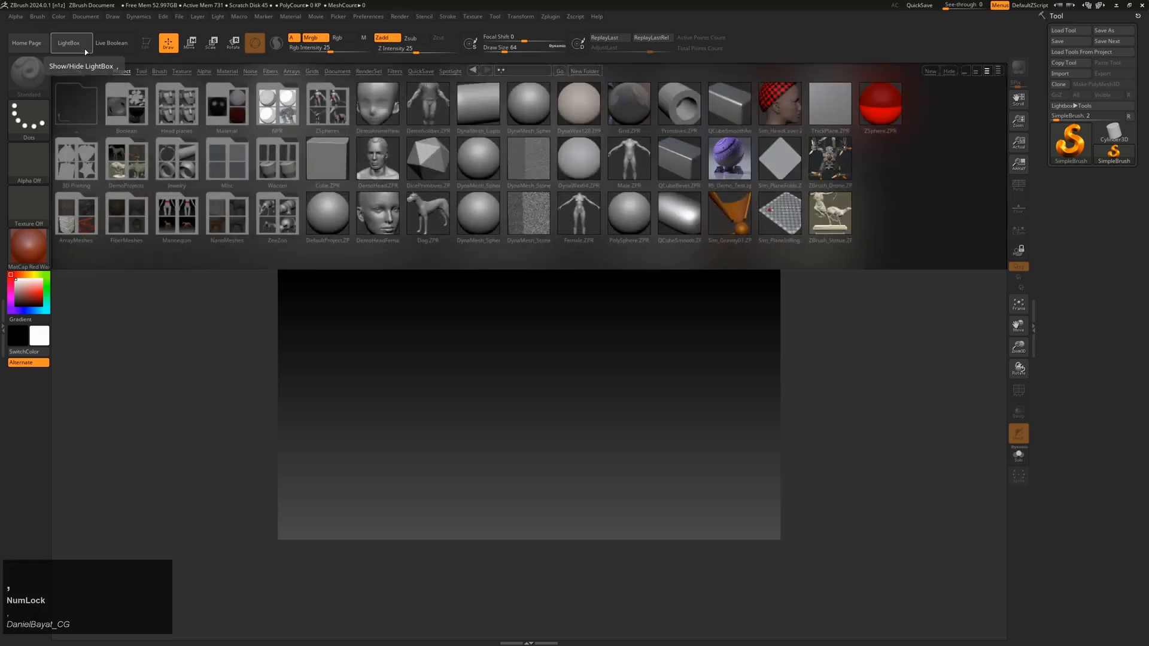
pyautogui.press(',')
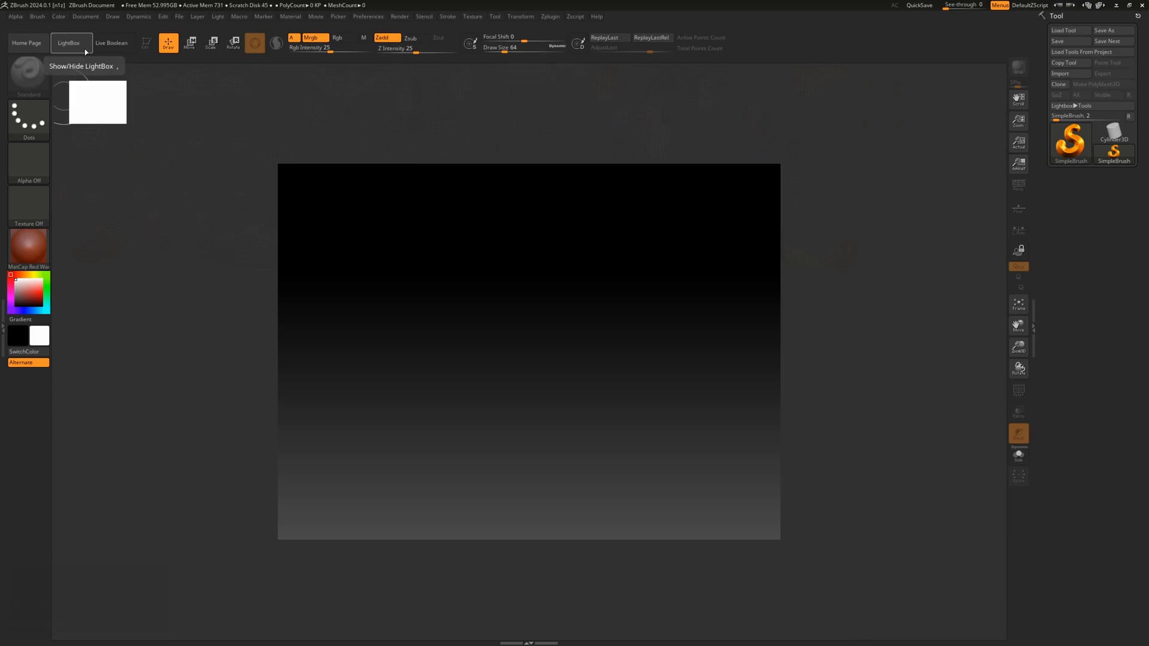
pyautogui.click(85, 52)
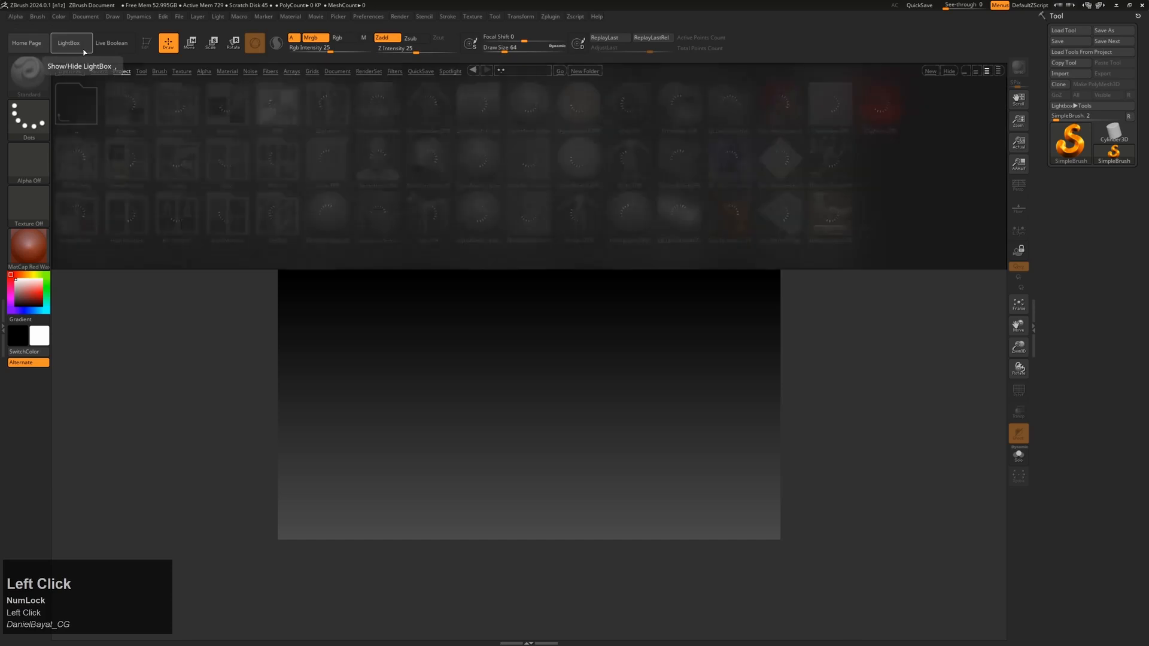
pyautogui.click(84, 53)
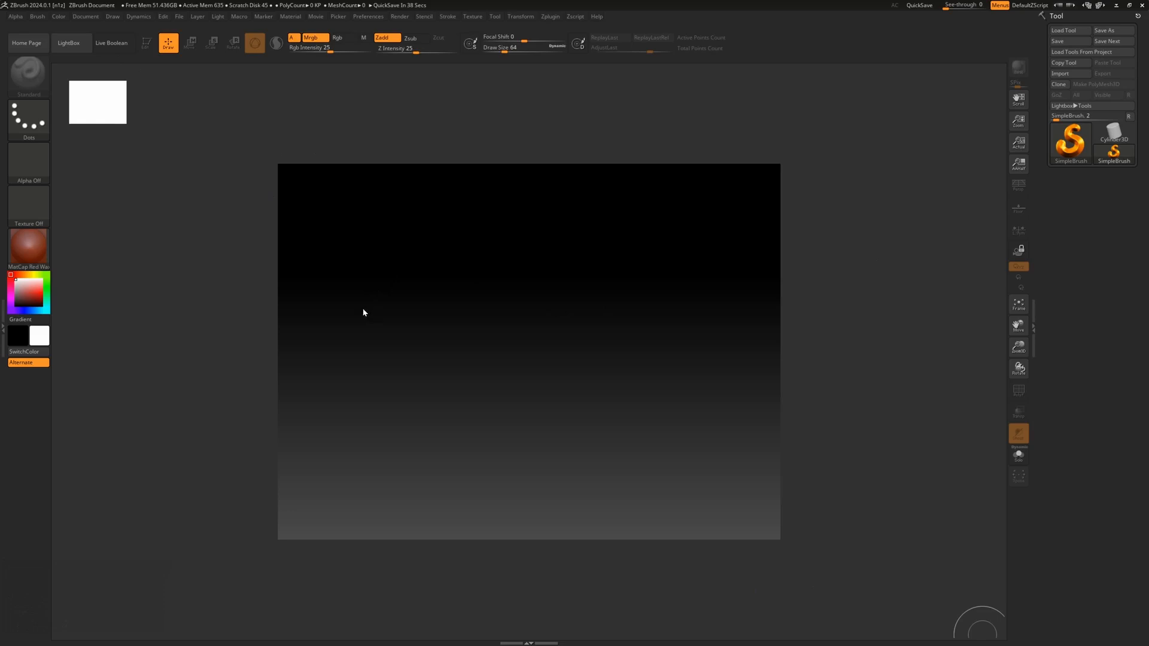
# Step: Paint four red strokes forming a shape on the canvas, then clear them with Ctrl+N
pyautogui.moveTo(363, 309); pyautogui.dragTo(414, 374)
pyautogui.moveTo(452, 337); pyautogui.dragTo(591, 338)
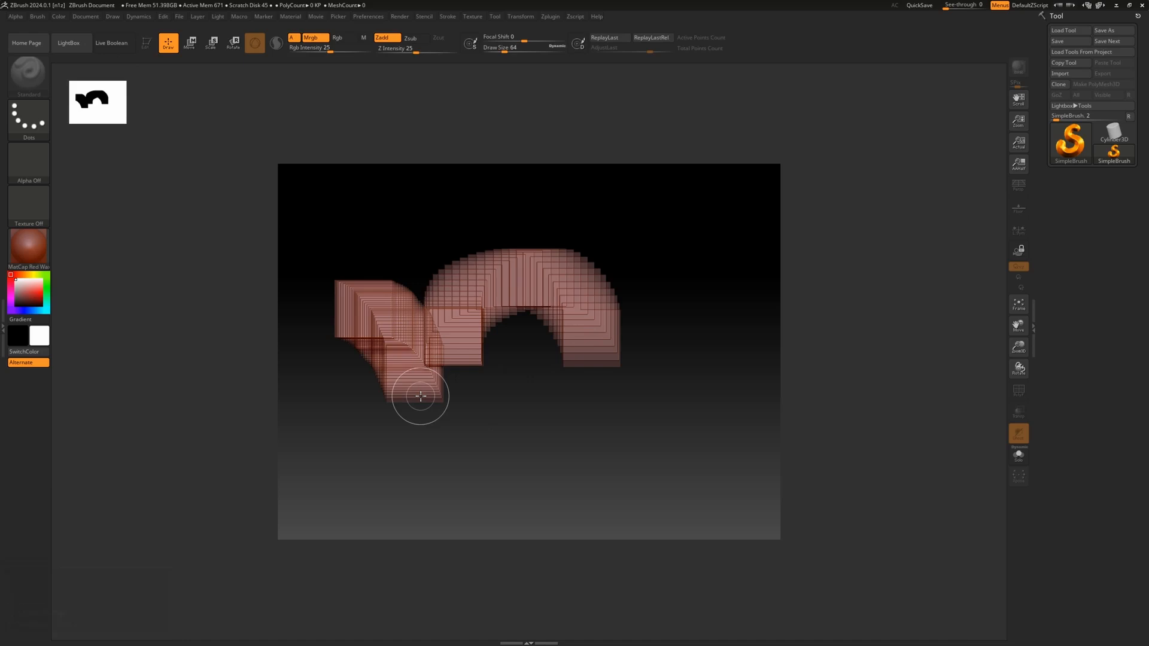
pyautogui.moveTo(359, 385)
pyautogui.mouseDown()
pyautogui.moveTo(389, 419)
pyautogui.moveTo(527, 431)
pyautogui.moveTo(460, 402)
pyautogui.mouseUp()
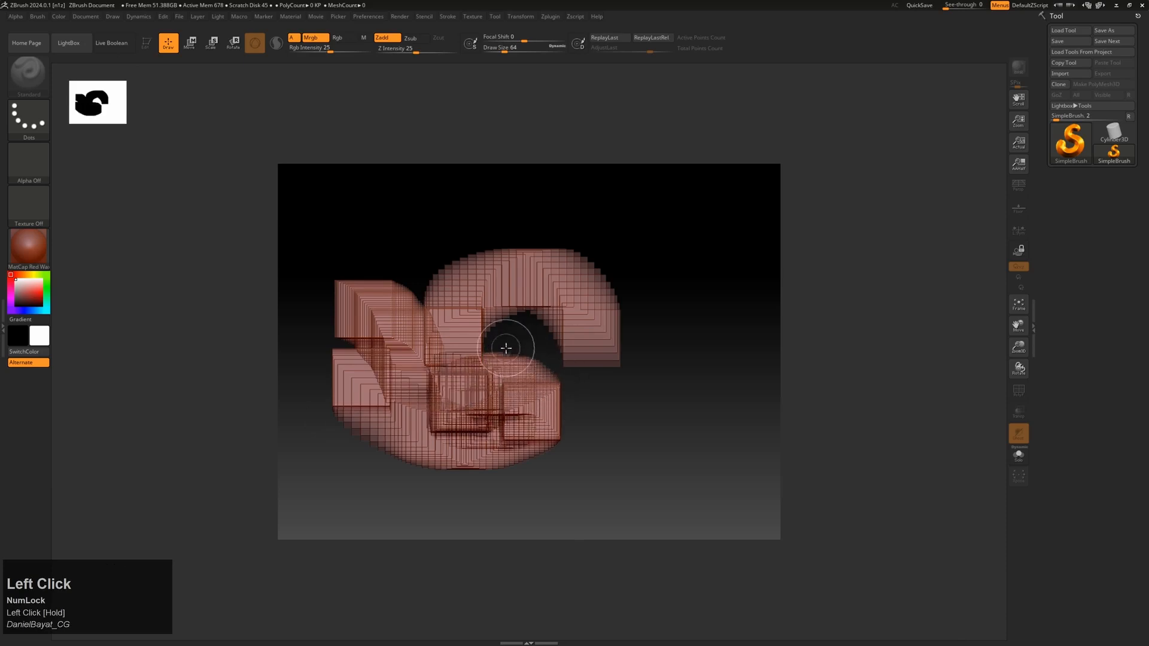
pyautogui.moveTo(506, 348)
pyautogui.mouseDown()
pyautogui.moveTo(563, 383)
pyautogui.moveTo(636, 397)
pyautogui.moveTo(587, 400)
pyautogui.mouseUp()
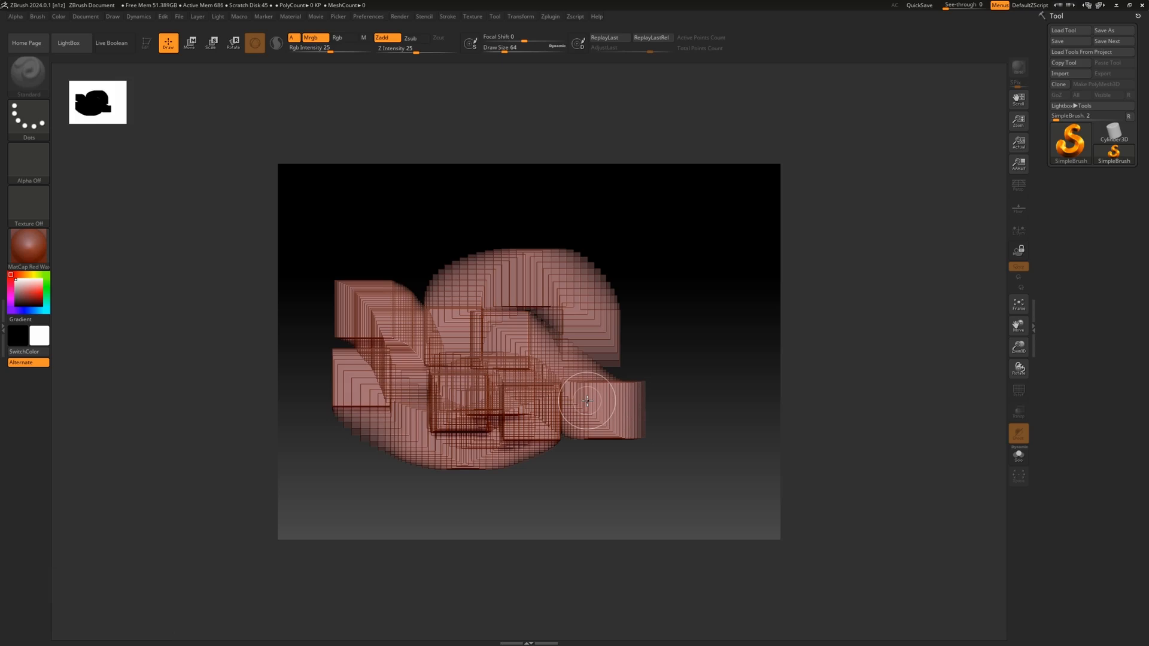
pyautogui.press('ctrl')
pyautogui.hotkey('ctrl', 'n')
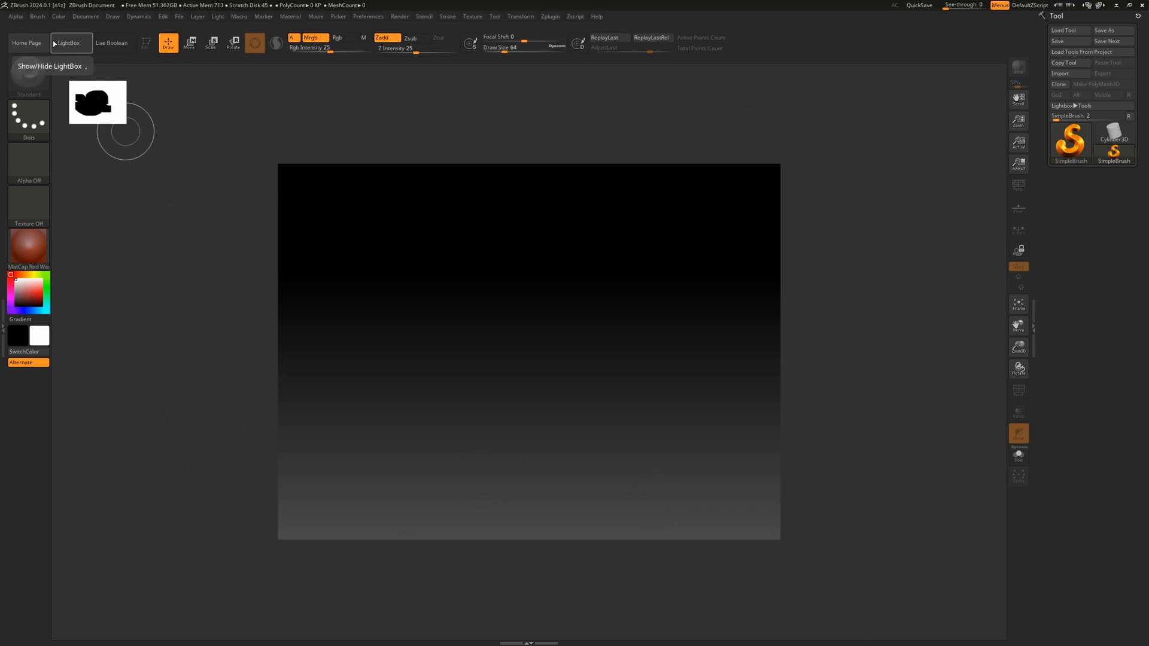
# Step: Open the Document menu showing the 1120 by 840 document size
pyautogui.click(87, 18)
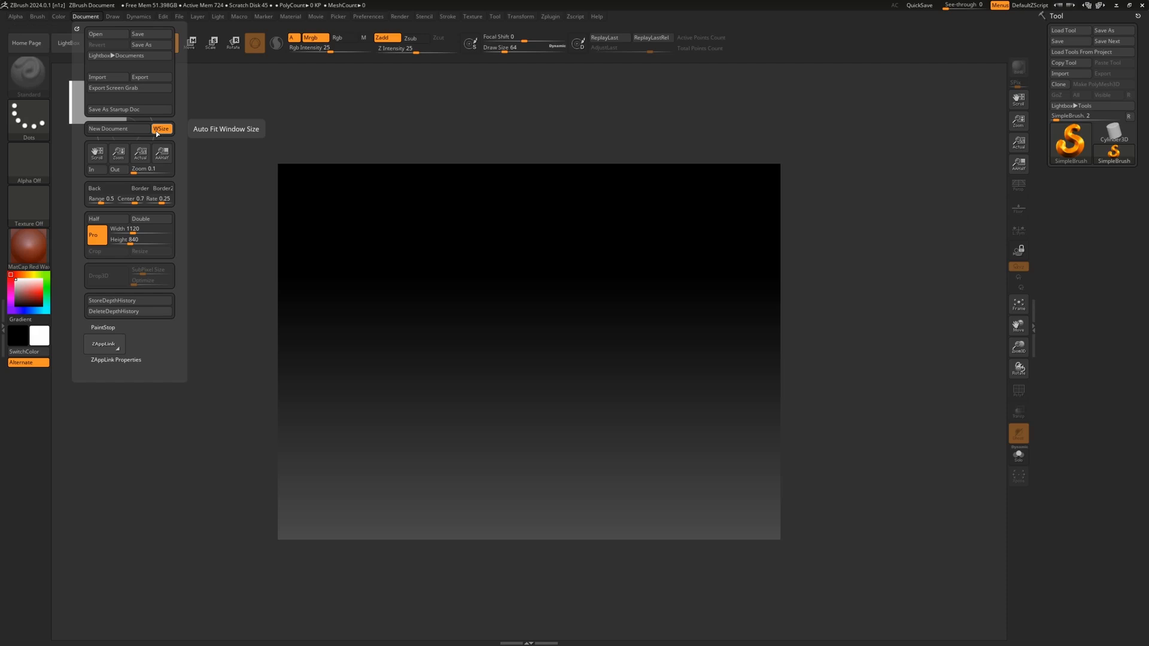
# Step: Create a new document, discarding the previous document's changes without saving
pyautogui.click(123, 131)
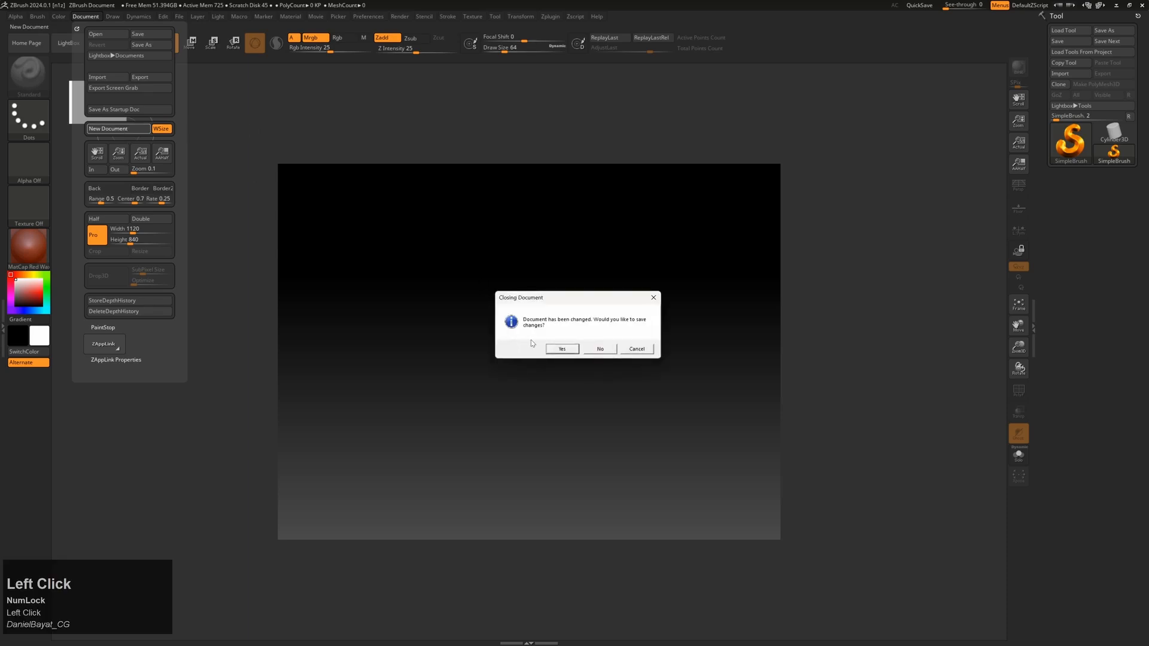
pyautogui.click(601, 348)
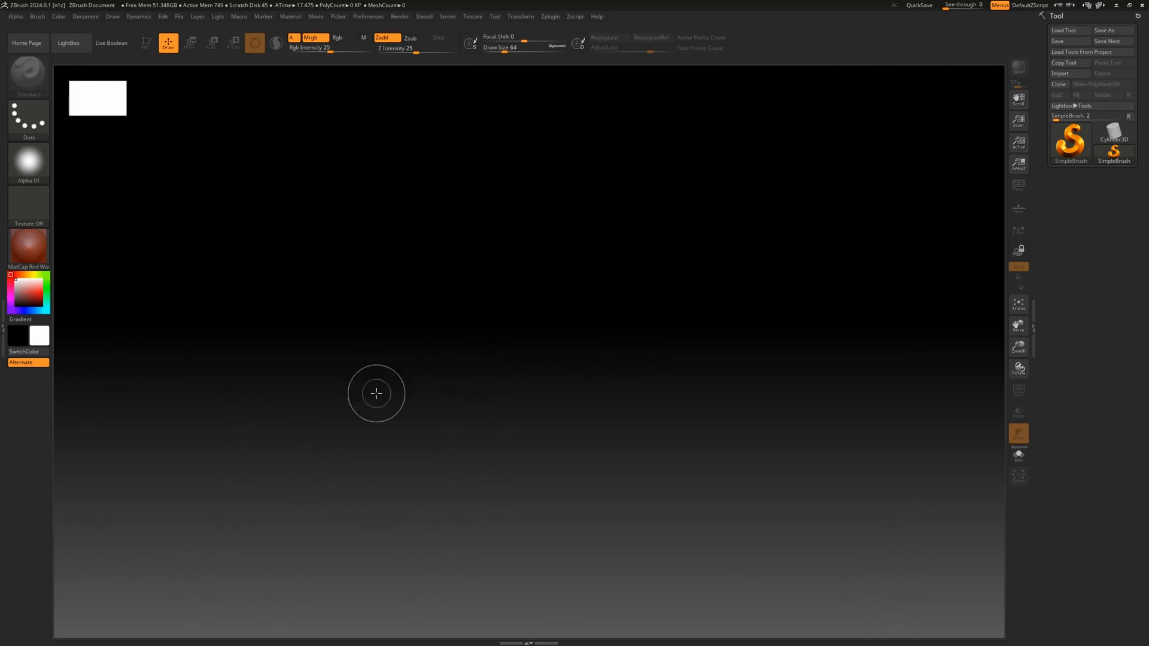
# Step: Lower the Document background Range from 0.5 to 0.17391 to brighten the canvas
pyautogui.click(91, 18)
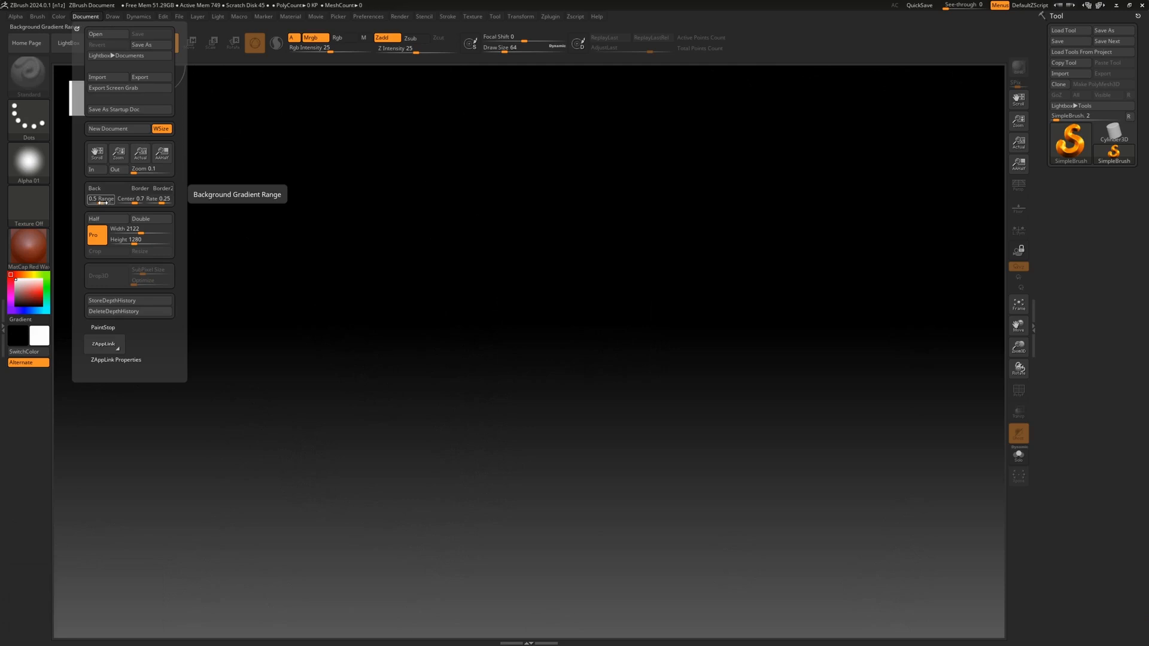
pyautogui.moveTo(102, 203); pyautogui.dragTo(94, 206)
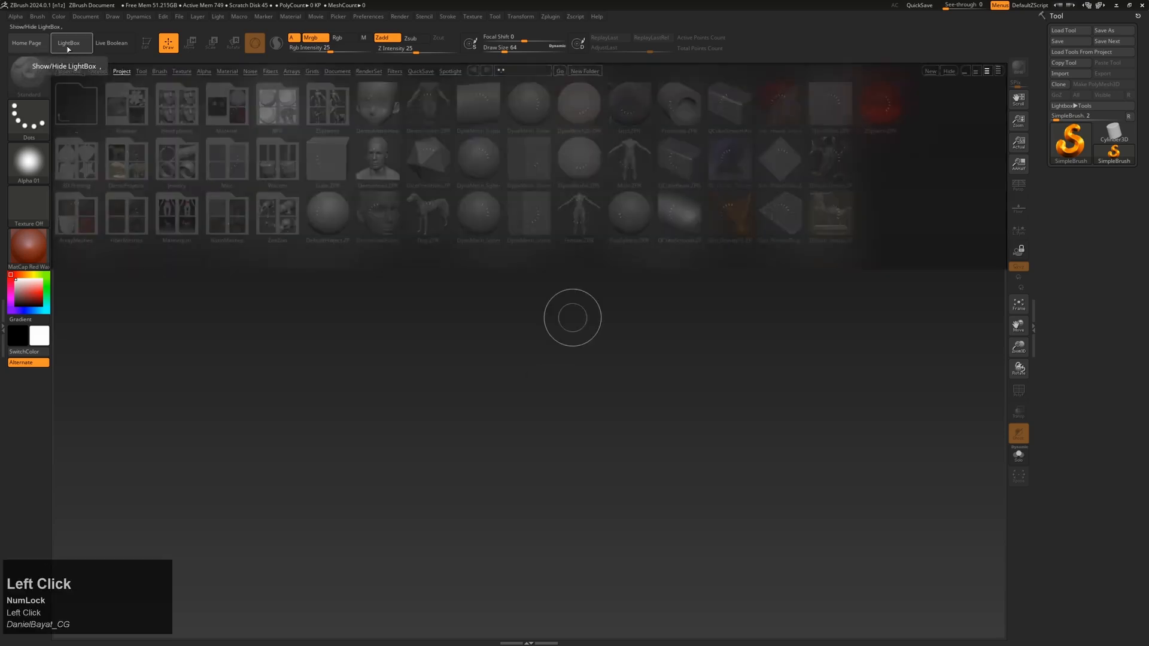
pyautogui.click(371, 105)
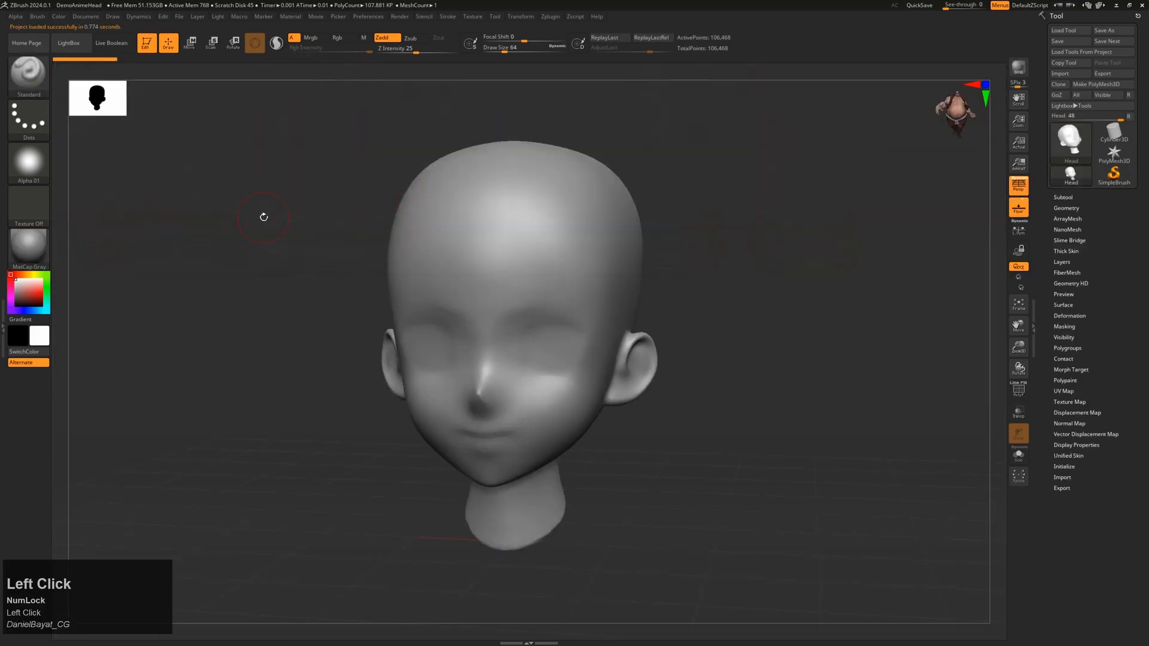
pyautogui.keyDown('alt'); pyautogui.moveTo(232, 289); pyautogui.dragTo(247, 329); pyautogui.keyUp('alt')
pyautogui.moveTo(321, 267)
pyautogui.mouseDown()
pyautogui.moveTo(367, 277)
pyautogui.moveTo(318, 272)
pyautogui.mouseUp()
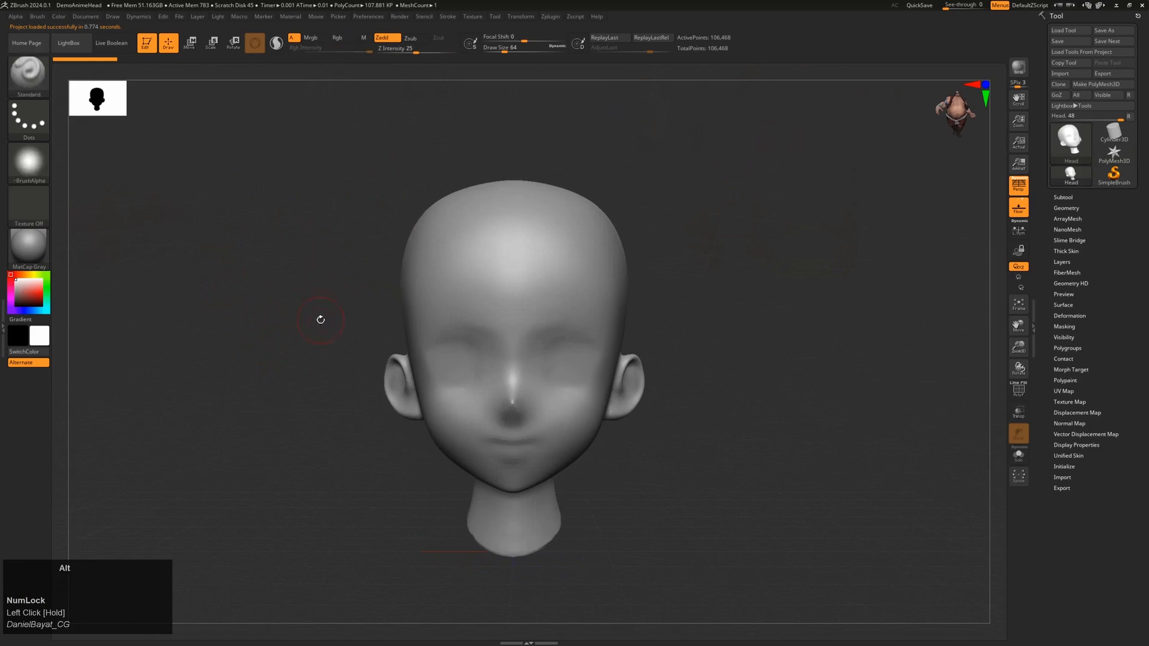
pyautogui.moveTo(321, 317)
pyautogui.keyDown('alt'); pyautogui.mouseDown()
pyautogui.moveTo(310, 303)
pyautogui.moveTo(329, 277)
pyautogui.moveTo(316, 322)
pyautogui.mouseUp(); pyautogui.keyUp('alt')
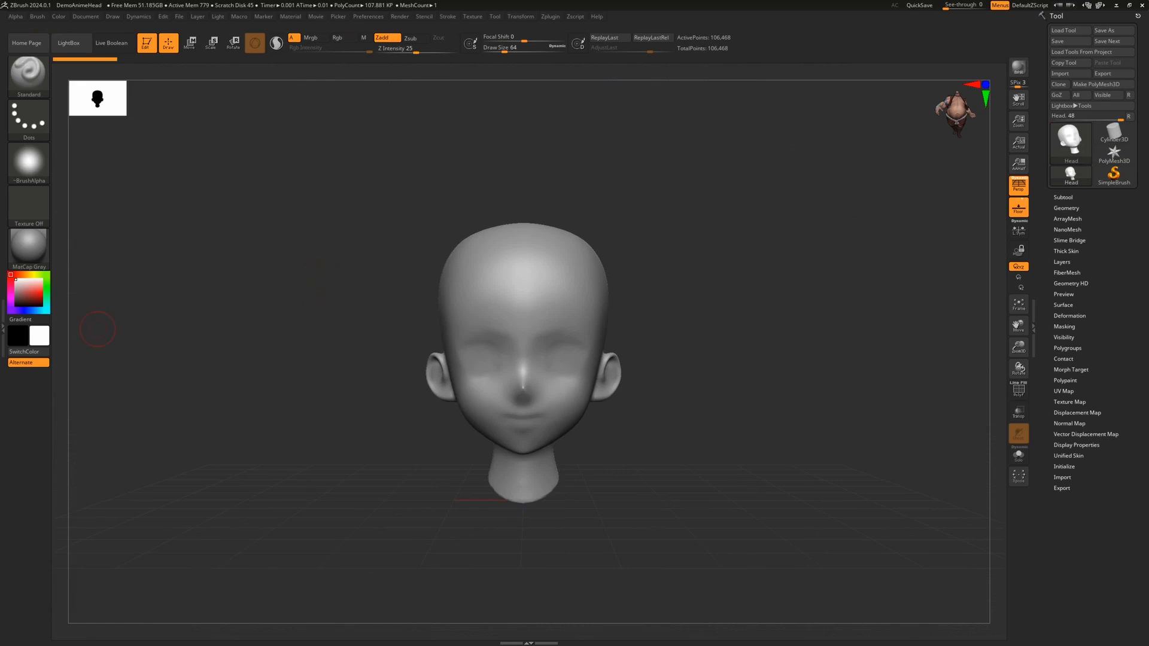
pyautogui.moveTo(385, 196); pyautogui.dragTo(560, 269)
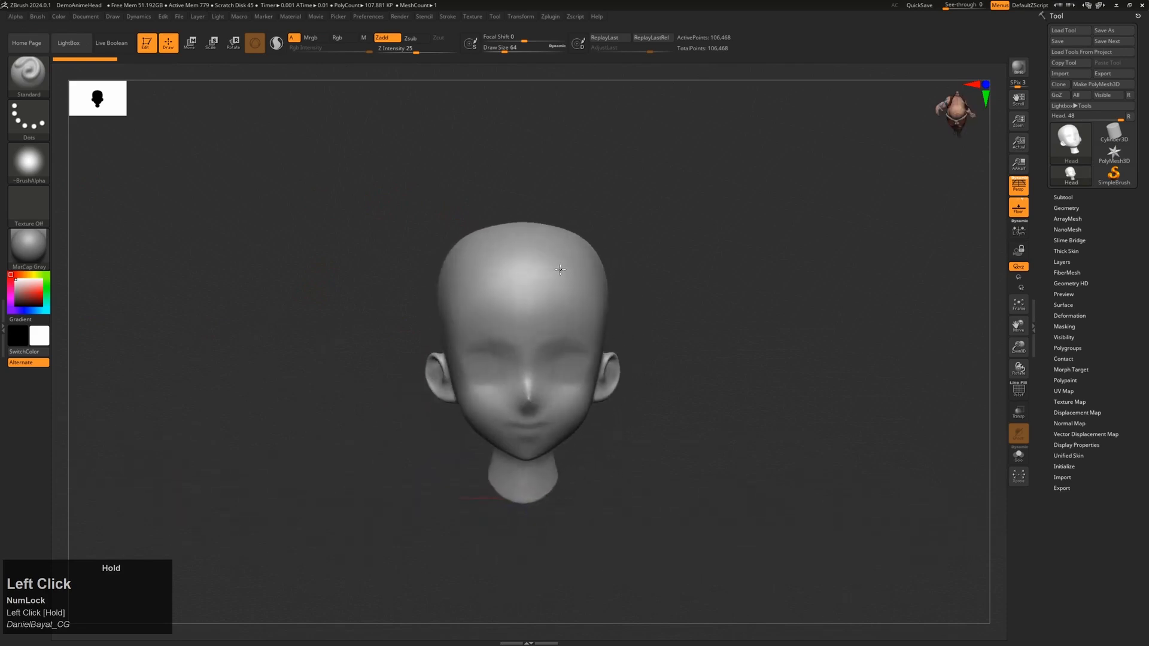
pyautogui.moveTo(737, 318); pyautogui.dragTo(696, 297)
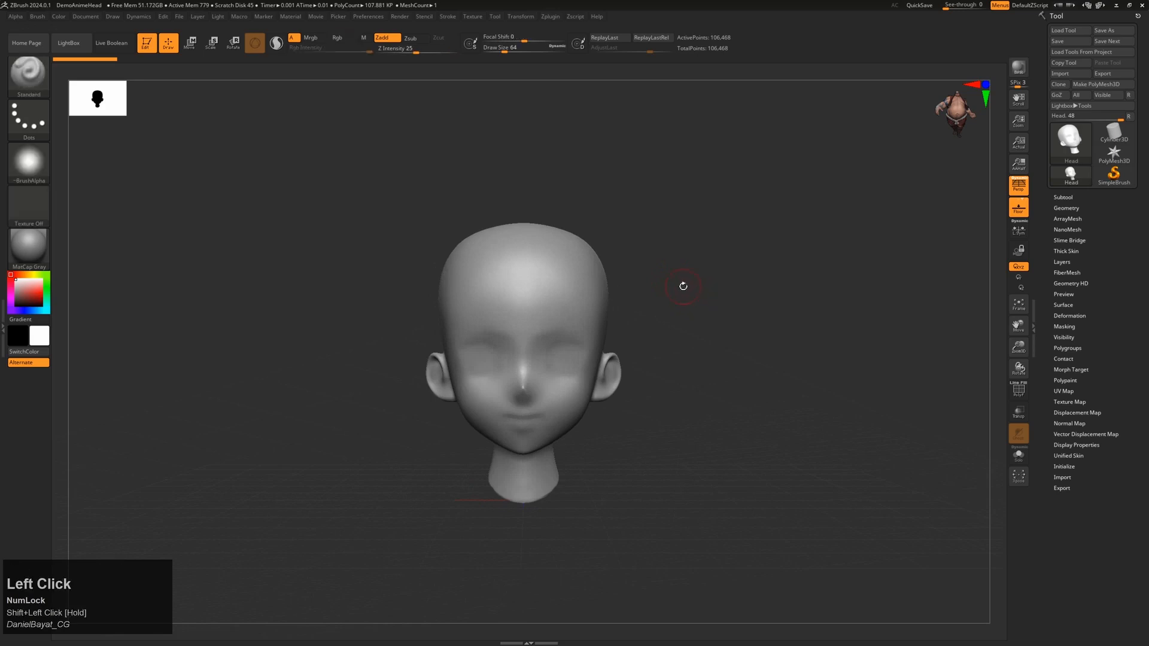
pyautogui.moveTo(682, 285); pyautogui.dragTo(736, 292)
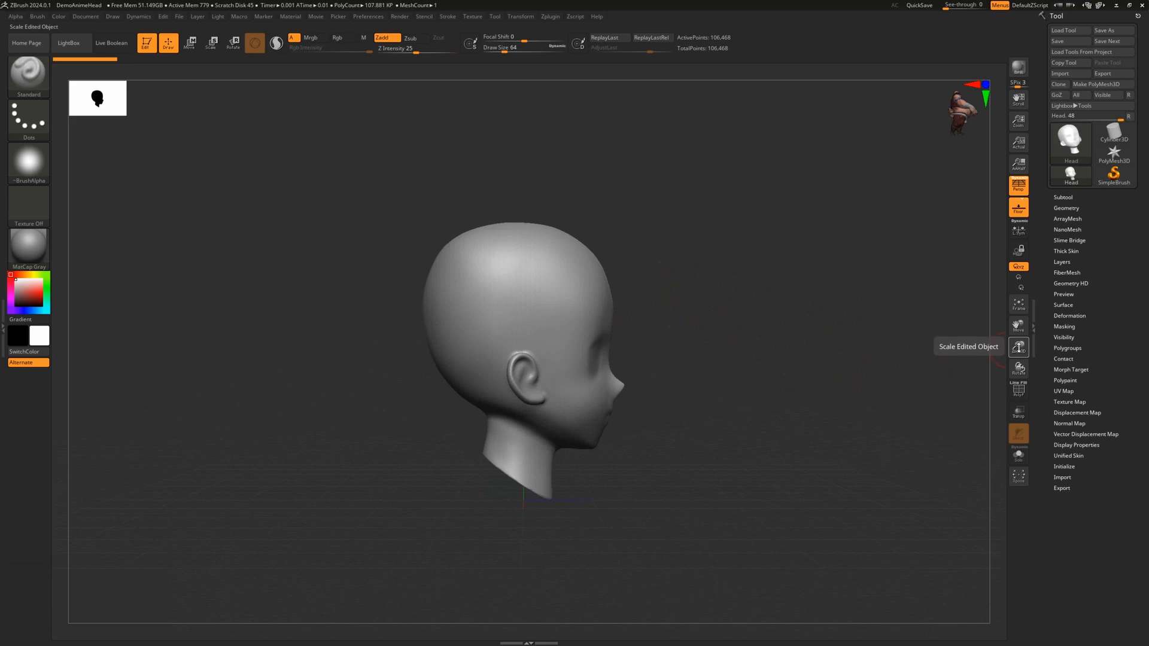
pyautogui.moveTo(1019, 348)
pyautogui.mouseDown()
pyautogui.moveTo(1030, 372)
pyautogui.moveTo(1023, 354)
pyautogui.mouseUp()
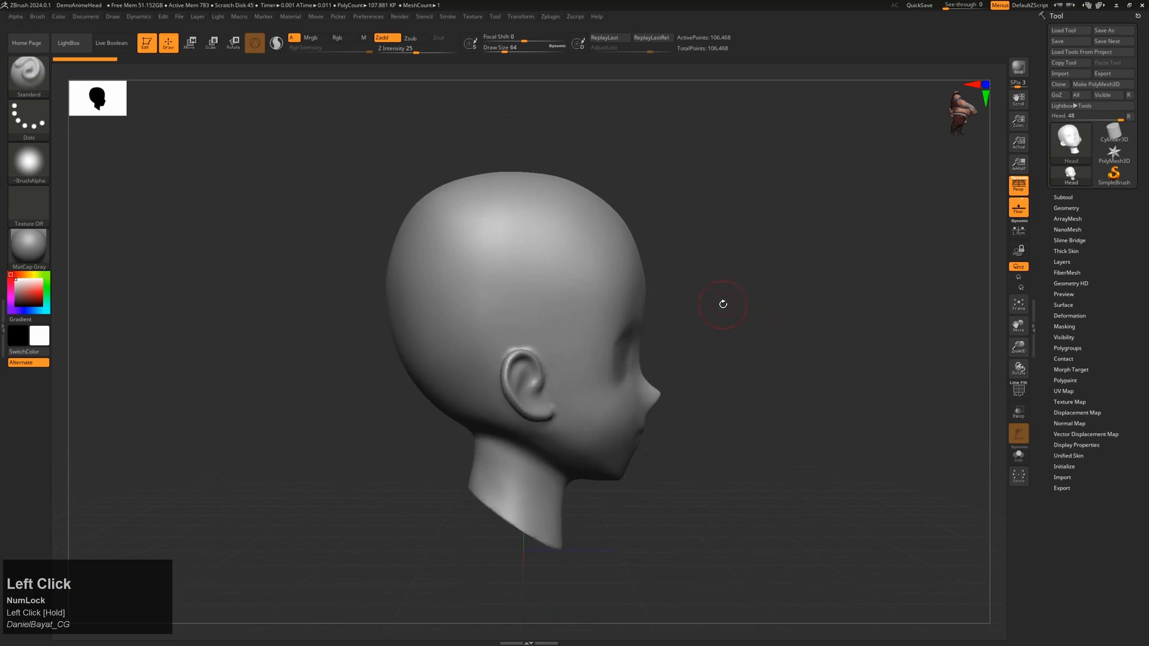
pyautogui.moveTo(745, 282)
pyautogui.keyDown('alt'); pyautogui.mouseDown()
pyautogui.moveTo(762, 303)
pyautogui.moveTo(759, 285)
pyautogui.moveTo(720, 289)
pyautogui.moveTo(734, 311)
pyautogui.moveTo(820, 293)
pyautogui.moveTo(752, 298)
pyautogui.moveTo(813, 329)
pyautogui.moveTo(826, 359)
pyautogui.moveTo(841, 321)
pyautogui.moveTo(678, 282)
pyautogui.moveTo(654, 293)
pyautogui.moveTo(731, 323)
pyautogui.mouseUp(); pyautogui.keyUp('alt')
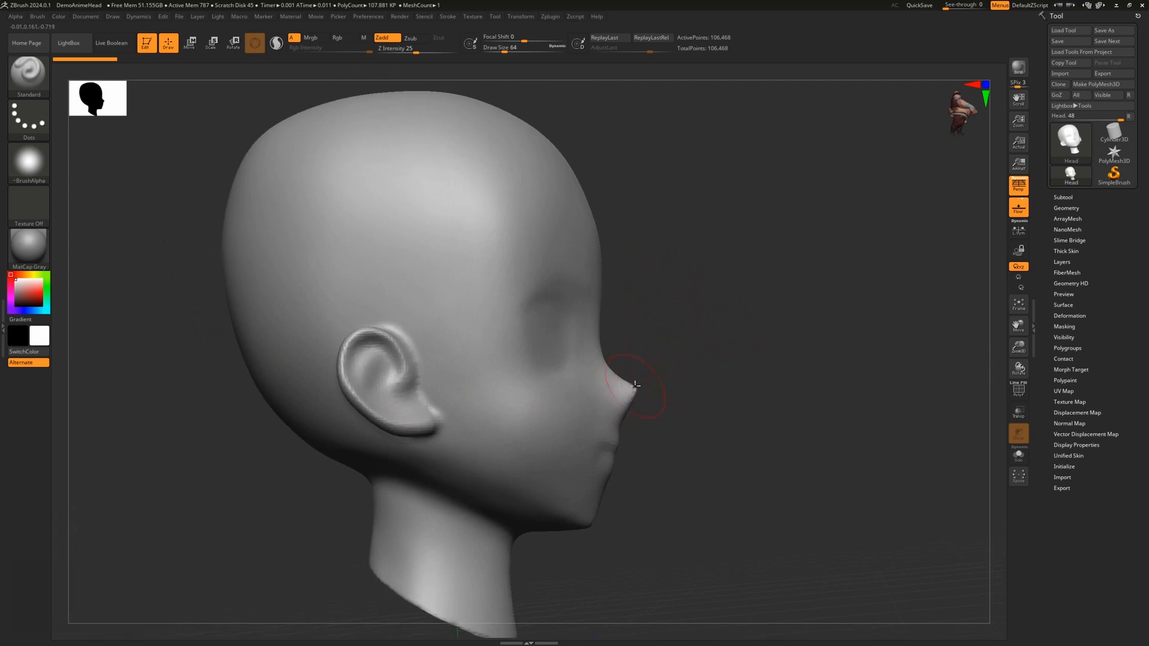
pyautogui.moveTo(639, 390); pyautogui.dragTo(621, 368)
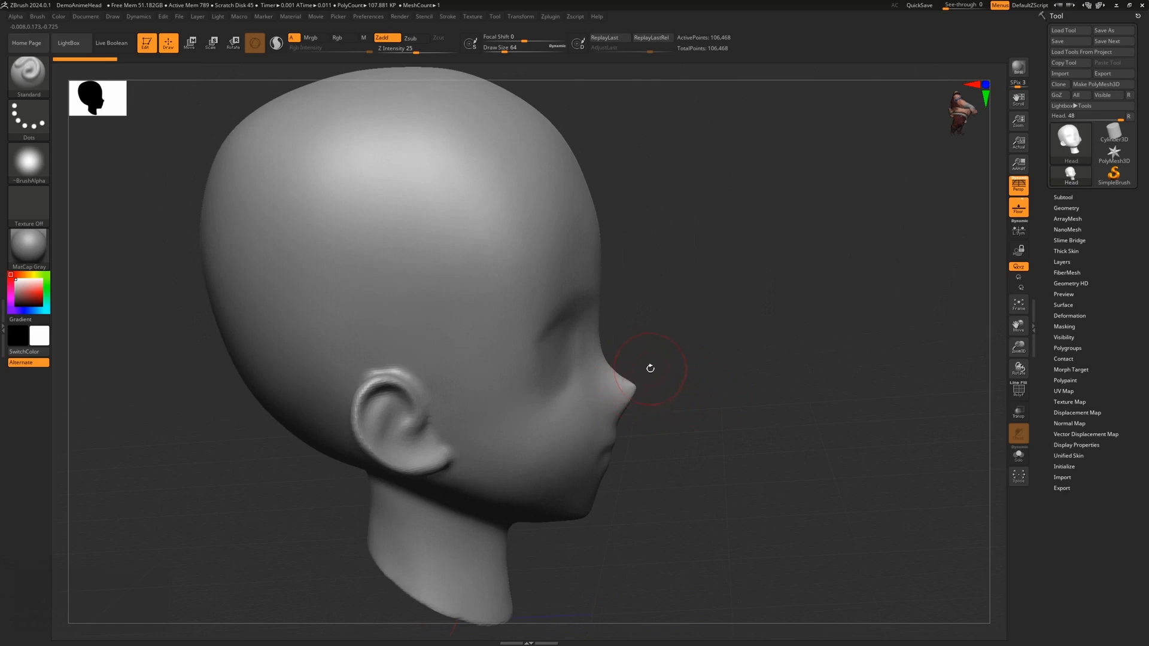
pyautogui.moveTo(688, 337)
pyautogui.mouseDown()
pyautogui.moveTo(679, 329)
pyautogui.moveTo(672, 347)
pyautogui.moveTo(694, 334)
pyautogui.moveTo(752, 485)
pyautogui.moveTo(649, 361)
pyautogui.mouseUp()
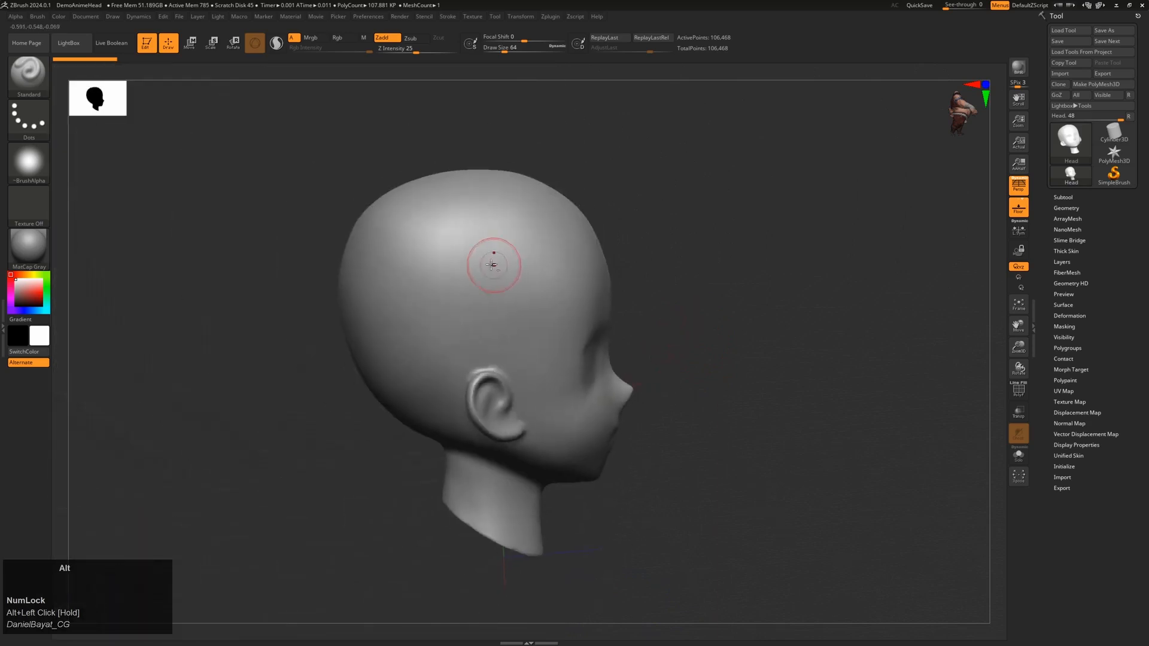
# Step: Set the ear as the rotation pivot, orbit the head, and snap to front view
pyautogui.click(485, 394)
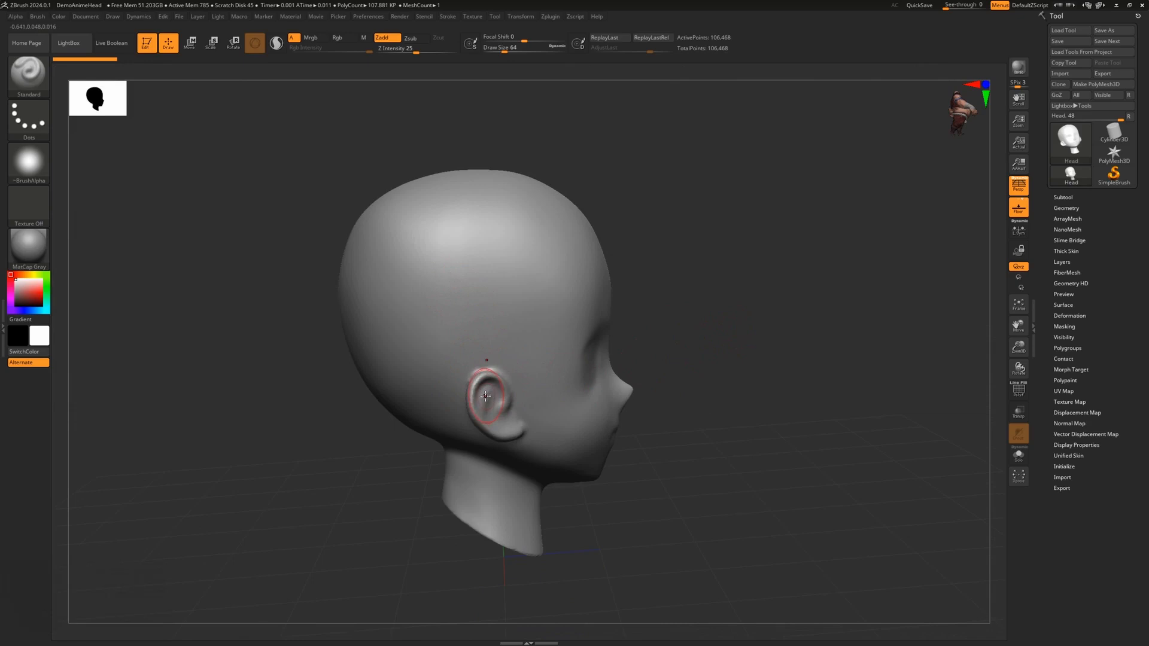
pyautogui.click(508, 394)
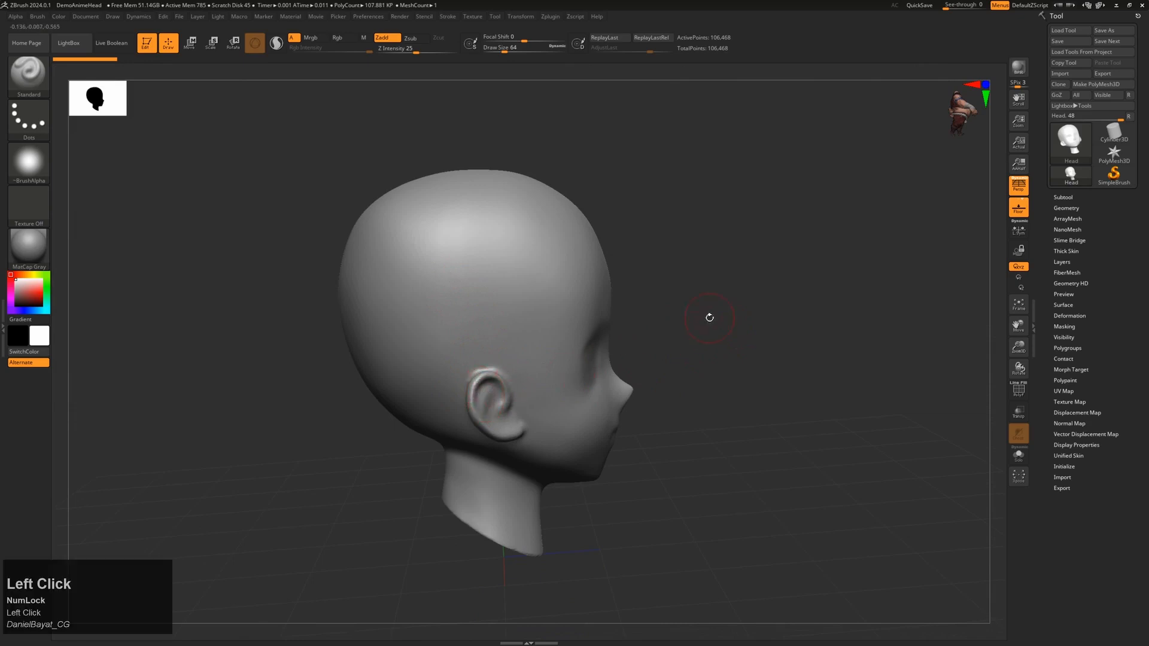
pyautogui.moveTo(709, 318); pyautogui.dragTo(822, 309)
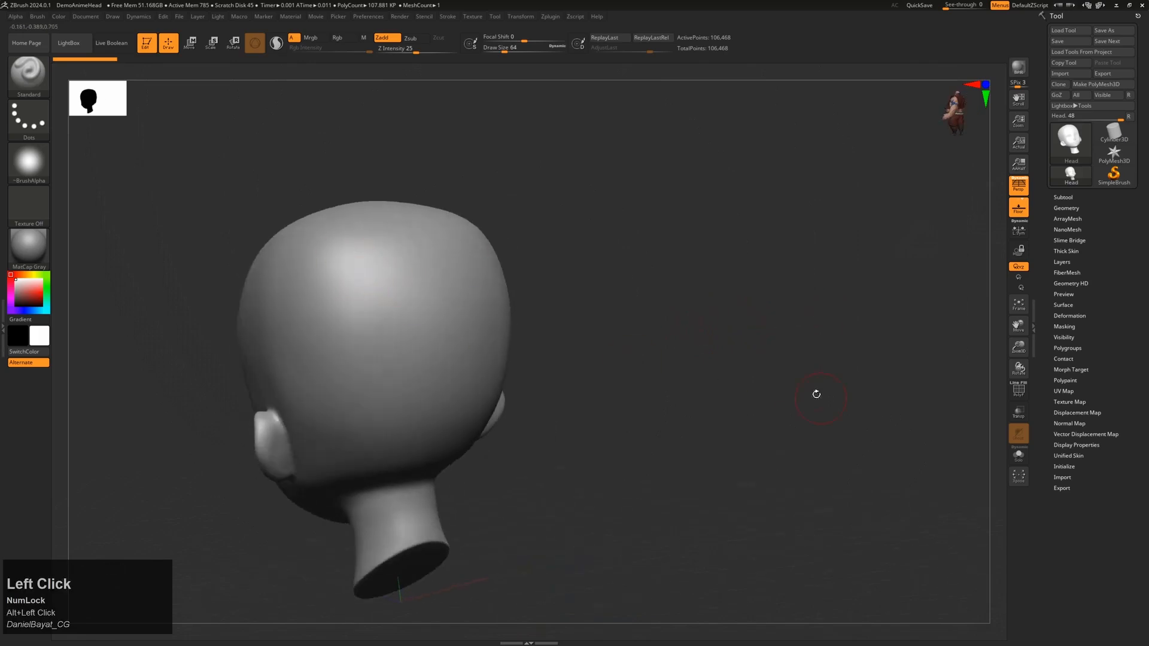
pyautogui.moveTo(815, 393); pyautogui.dragTo(750, 292)
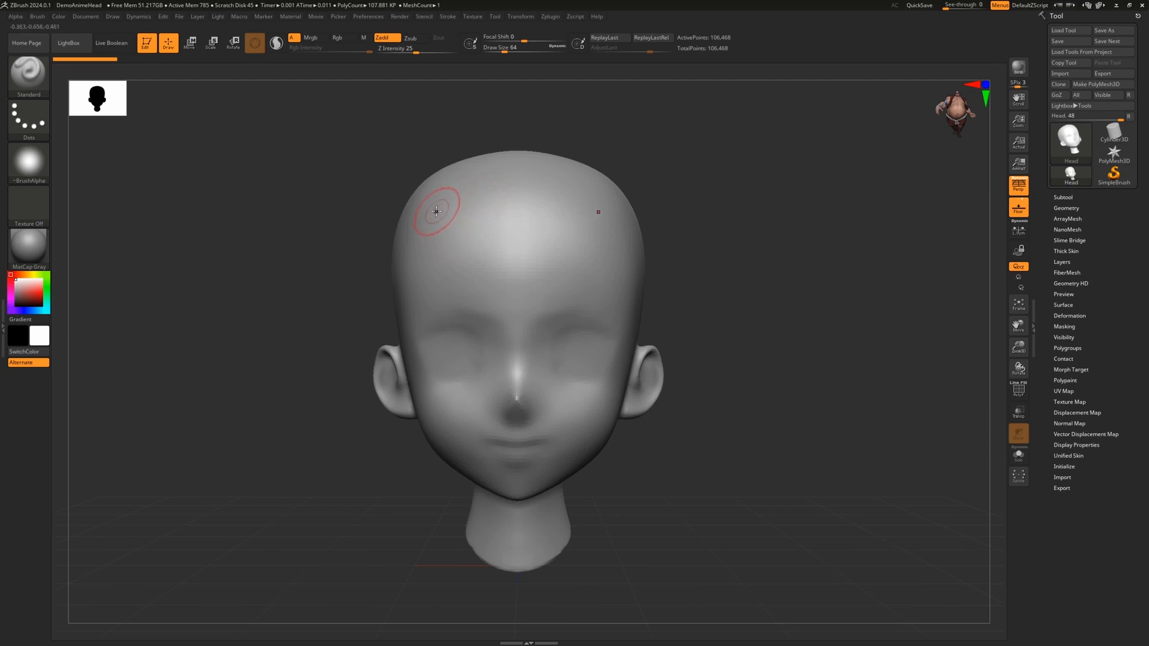
# Step: Test forehead ridges with symmetry on and off, undoing the one-sided stroke
pyautogui.moveTo(435, 210); pyautogui.dragTo(461, 276)
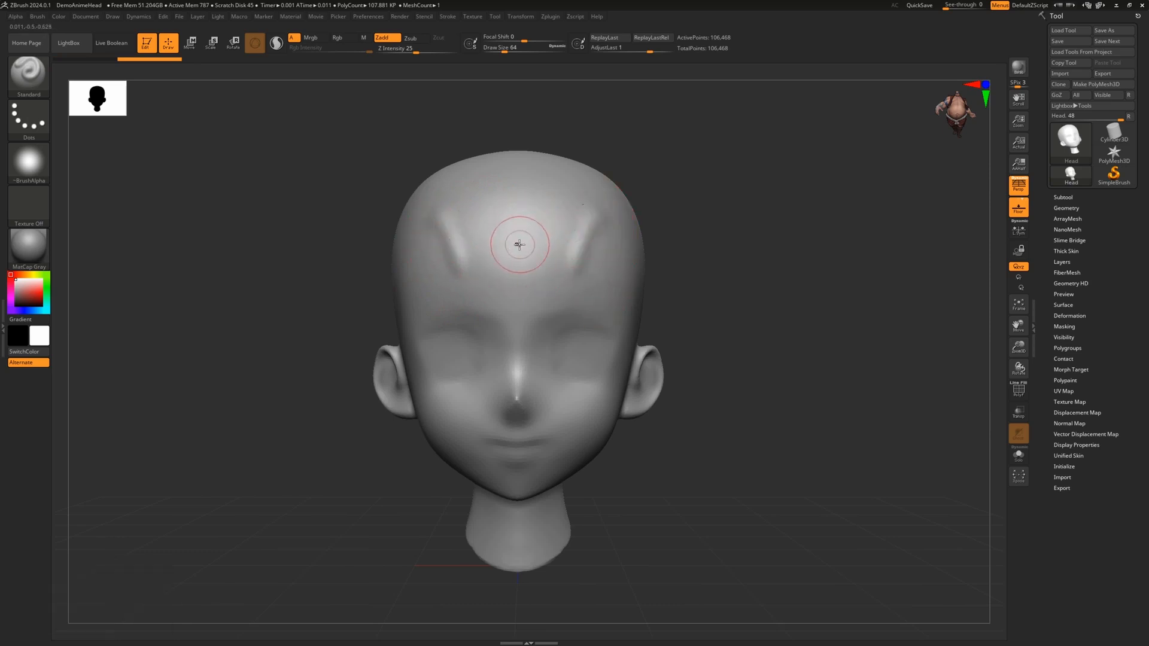
pyautogui.moveTo(727, 215); pyautogui.dragTo(720, 213)
pyautogui.press('x')
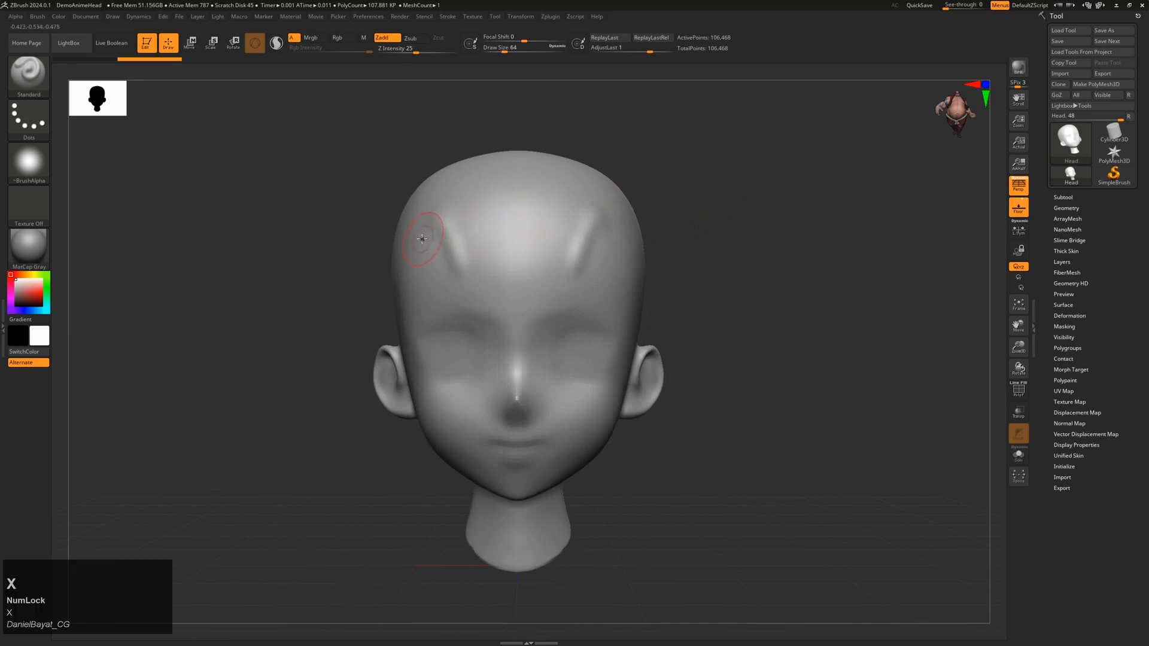
pyautogui.moveTo(418, 236)
pyautogui.mouseDown()
pyautogui.moveTo(431, 252)
pyautogui.moveTo(415, 309)
pyautogui.mouseUp()
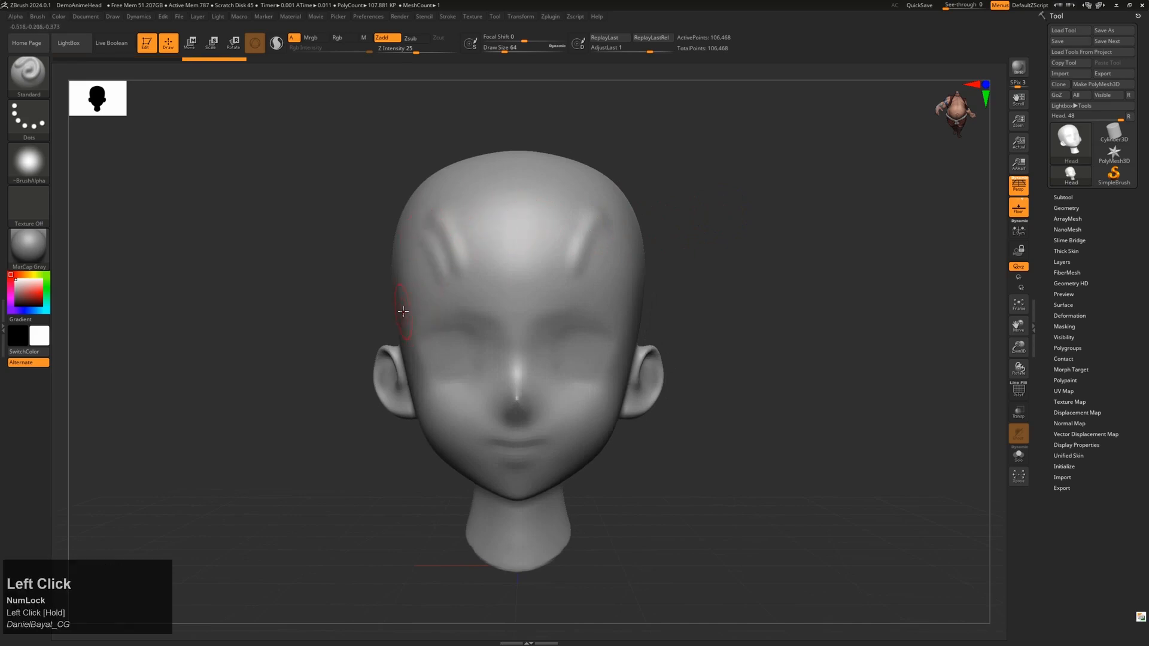
pyautogui.hotkey('ctrl', 'z')
pyautogui.press('x')
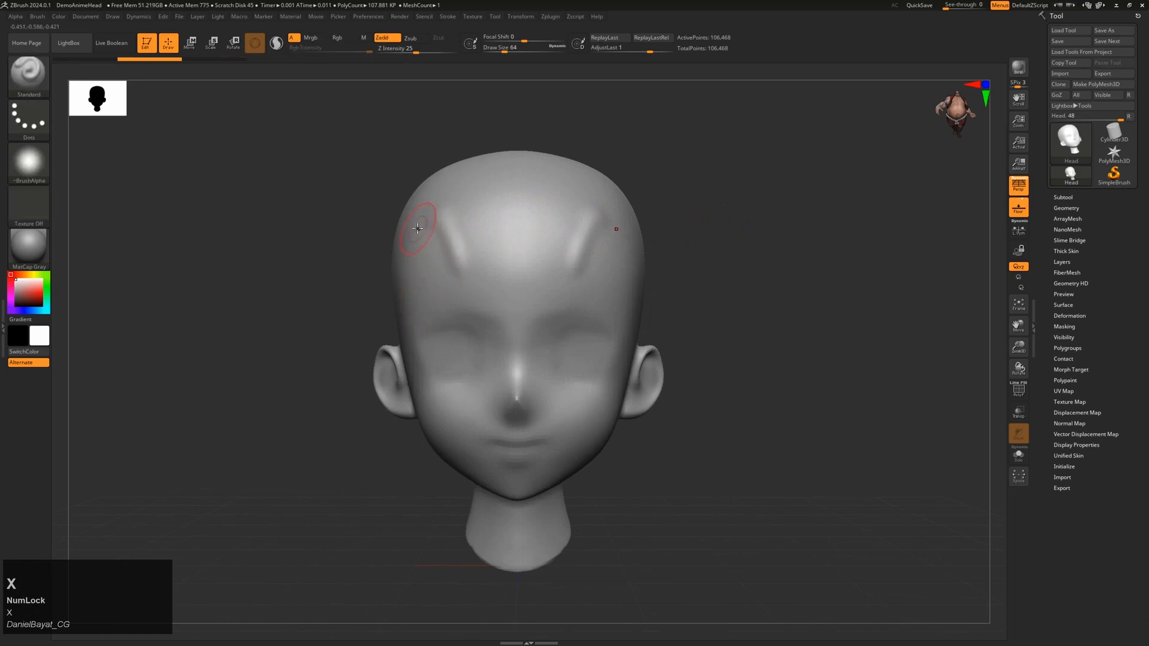
# Step: Undo further trial forehead ridges and sculpt one mirrored ridge down the forehead
pyautogui.moveTo(418, 228); pyautogui.dragTo(442, 283)
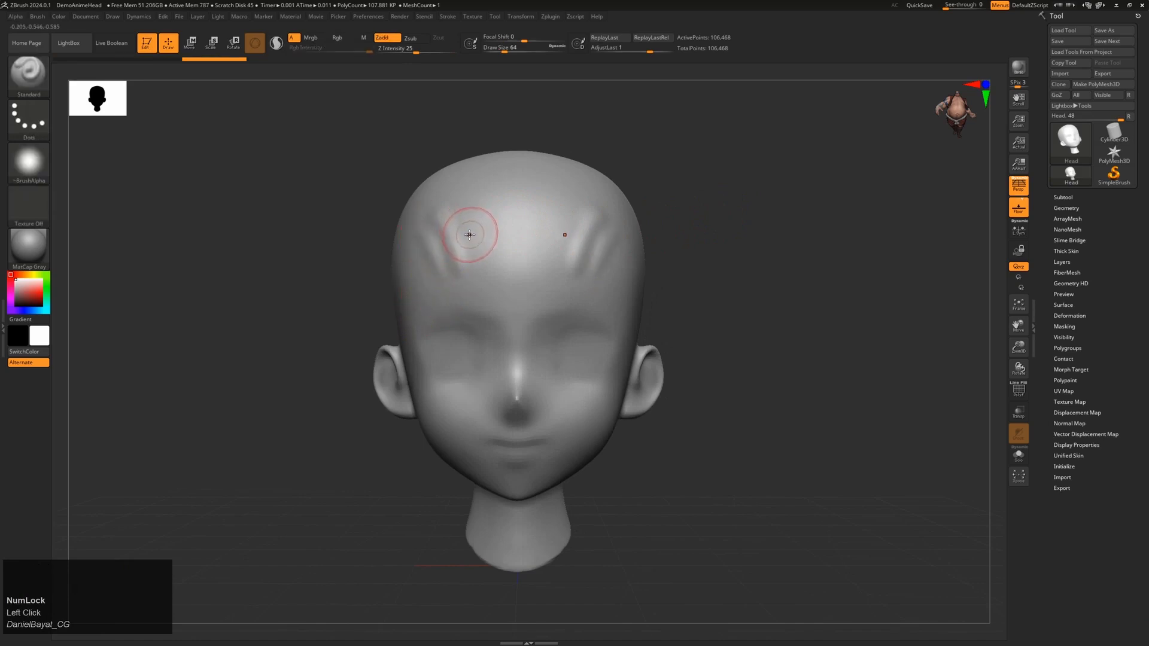
pyautogui.press('x')
pyautogui.moveTo(460, 200)
pyautogui.mouseDown()
pyautogui.moveTo(484, 268)
pyautogui.moveTo(497, 209)
pyautogui.mouseUp()
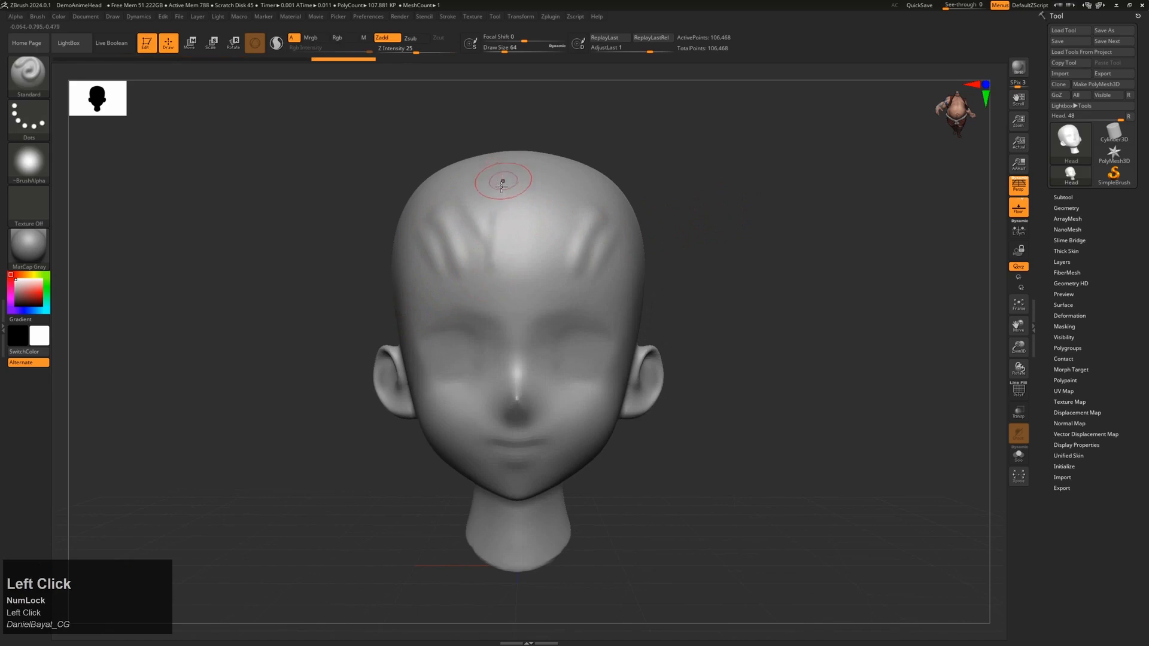
pyautogui.moveTo(742, 244)
pyautogui.mouseDown()
pyautogui.moveTo(760, 243)
pyautogui.moveTo(736, 241)
pyautogui.mouseUp()
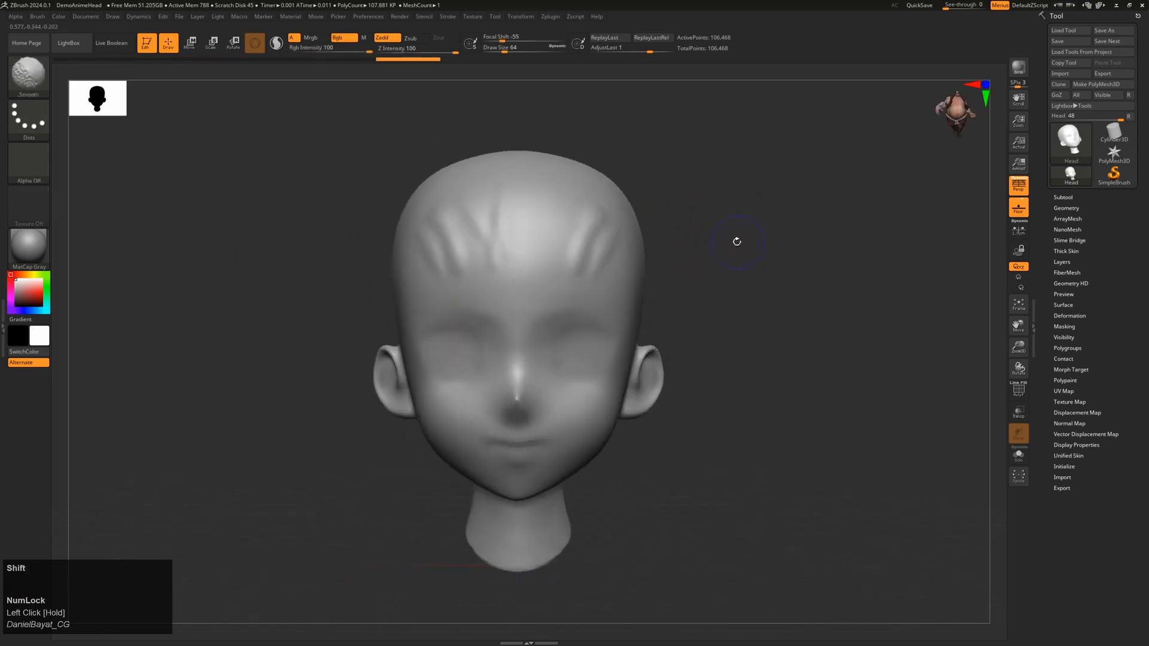
pyautogui.hotkey('ctrl', 'z')
pyautogui.hotkey('ctrl', 'z')
pyautogui.hotkey('ctrl', 'z')
pyautogui.hotkey('ctrl', 'z')
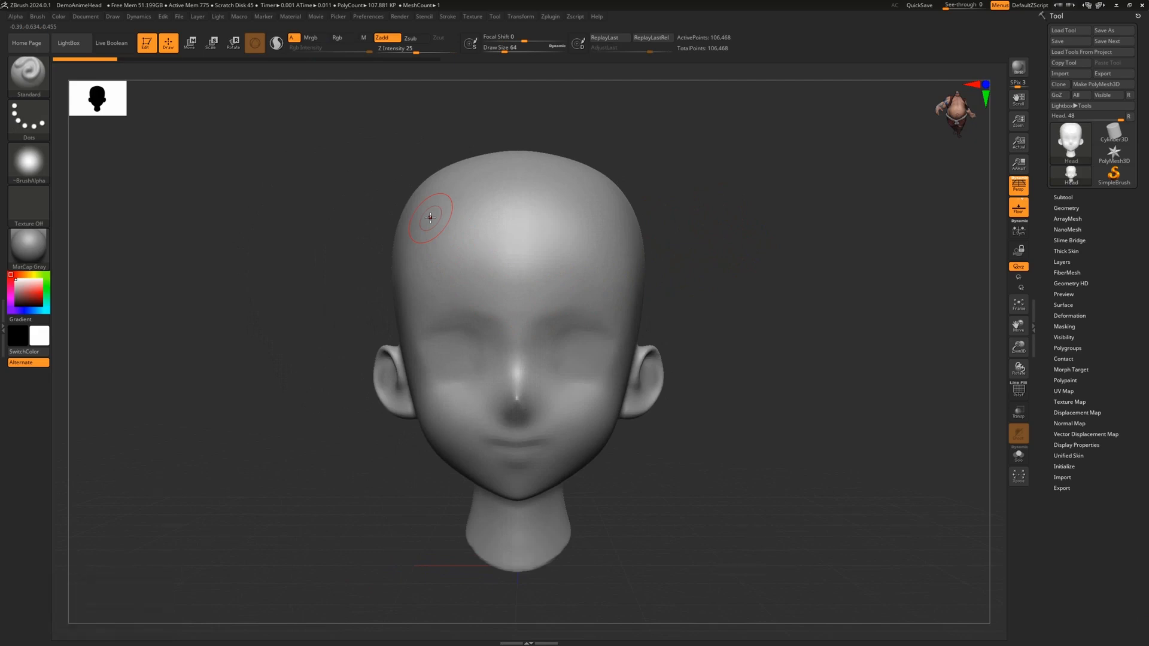
pyautogui.press('x')
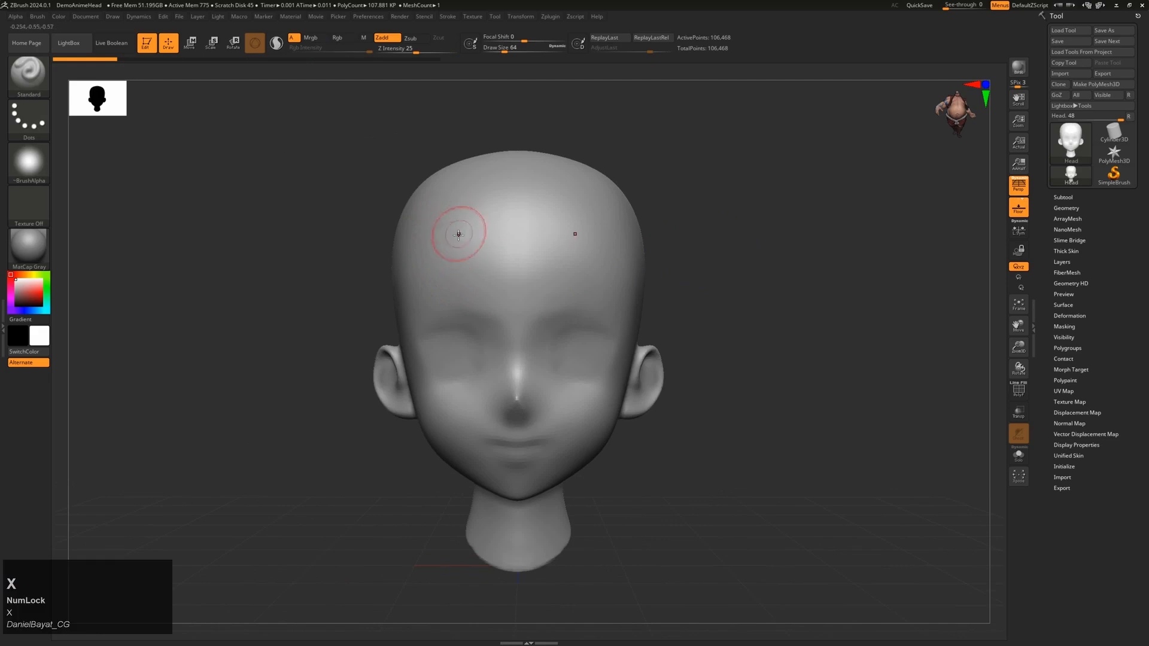
pyautogui.moveTo(456, 217); pyautogui.dragTo(469, 280)
# Step: Zoom in near the ear and deepen the eye-socket crease for a closed-eye look
pyautogui.moveTo(353, 263); pyautogui.dragTo(392, 244)
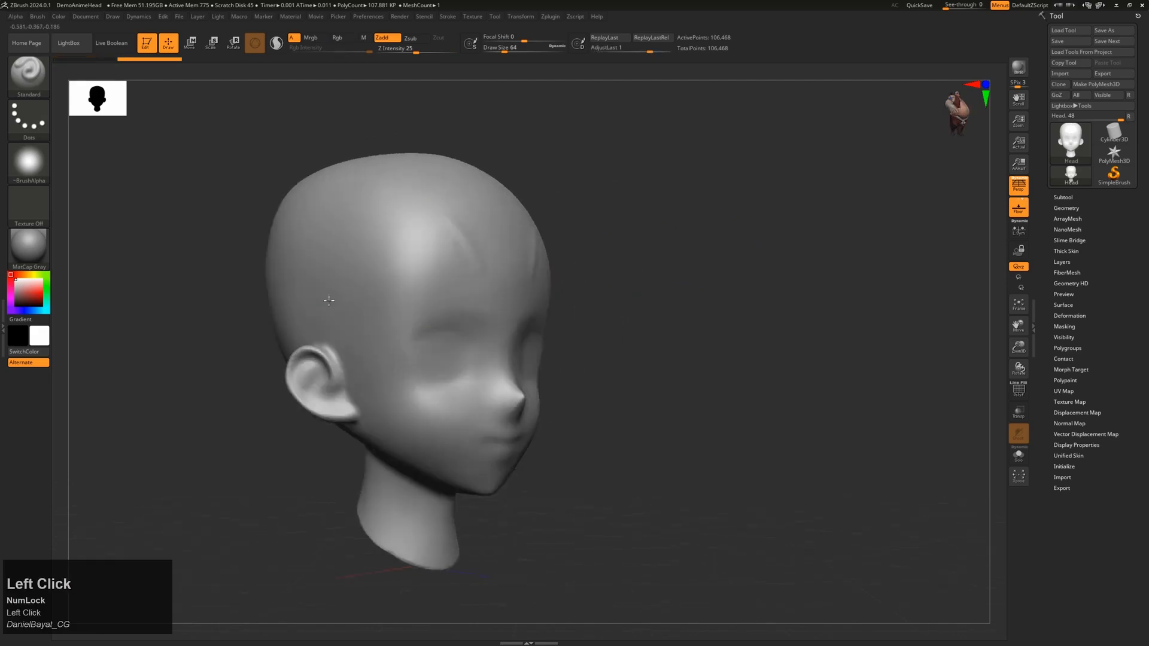
pyautogui.moveTo(621, 261)
pyautogui.mouseDown()
pyautogui.moveTo(598, 244)
pyautogui.moveTo(551, 262)
pyautogui.moveTo(380, 420)
pyautogui.moveTo(328, 365)
pyautogui.moveTo(352, 360)
pyautogui.mouseUp()
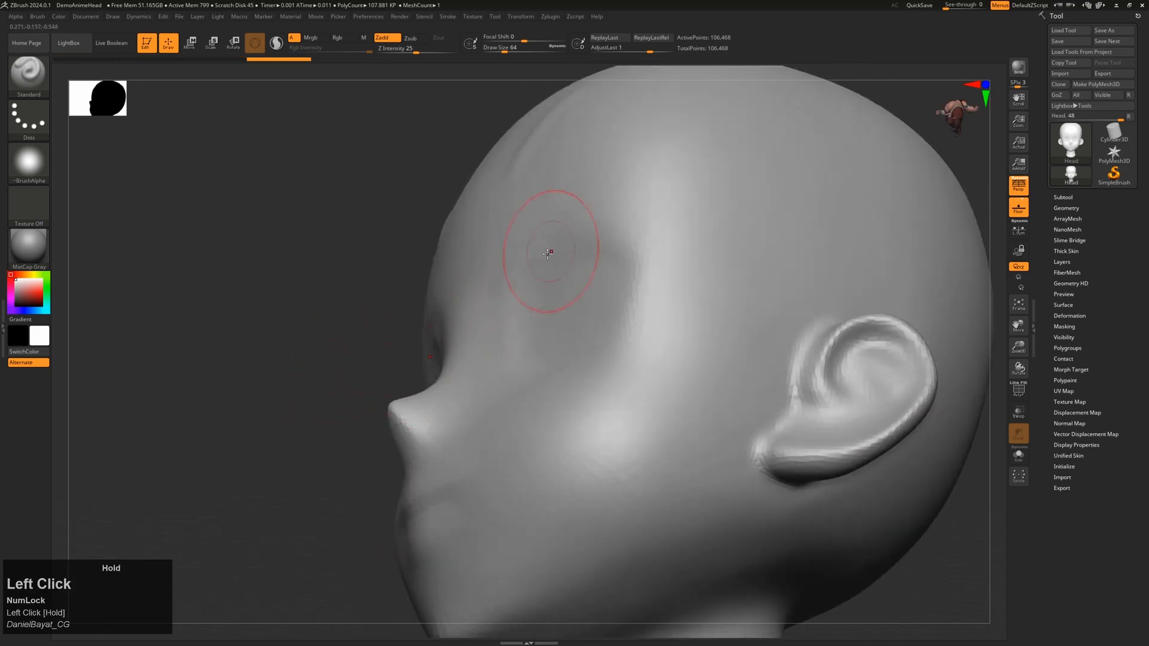
pyautogui.moveTo(599, 233)
pyautogui.mouseDown()
pyautogui.moveTo(539, 249)
pyautogui.moveTo(498, 287)
pyautogui.mouseUp()
# Step: Frame the whole head, then orbit it to a right-facing profile
pyautogui.keyDown('alt'); pyautogui.click(295, 282); pyautogui.keyUp('alt')
pyautogui.keyDown('shift'); pyautogui.moveTo(296, 281); pyautogui.dragTo(341, 359); pyautogui.keyUp('shift')
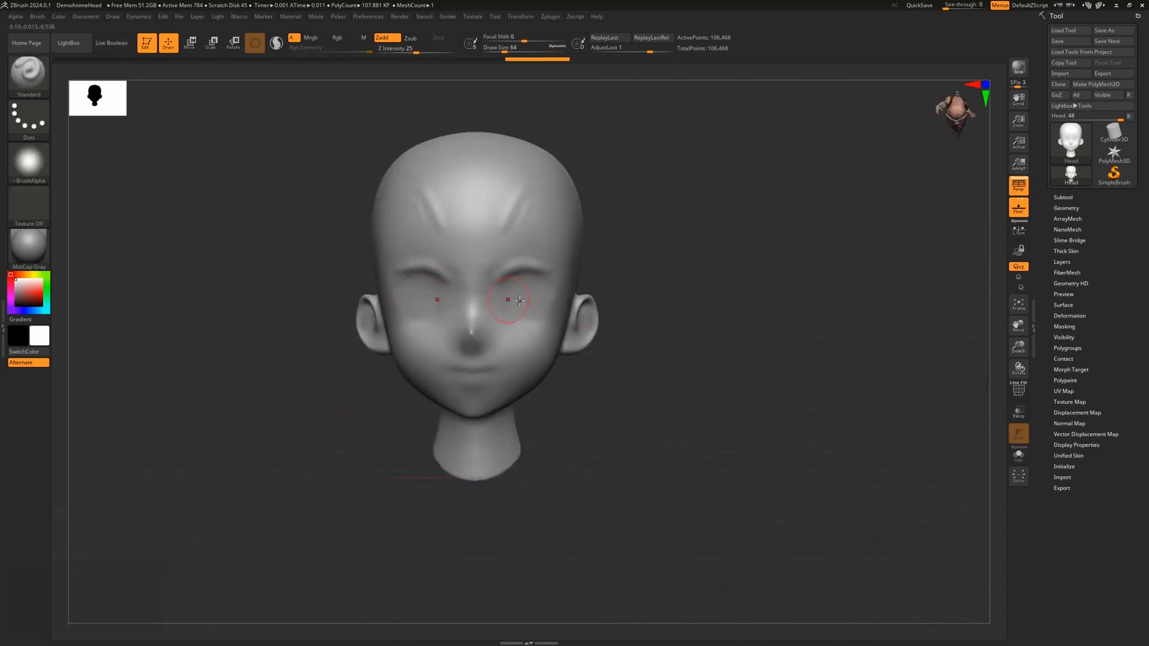
pyautogui.moveTo(719, 301); pyautogui.dragTo(636, 60)
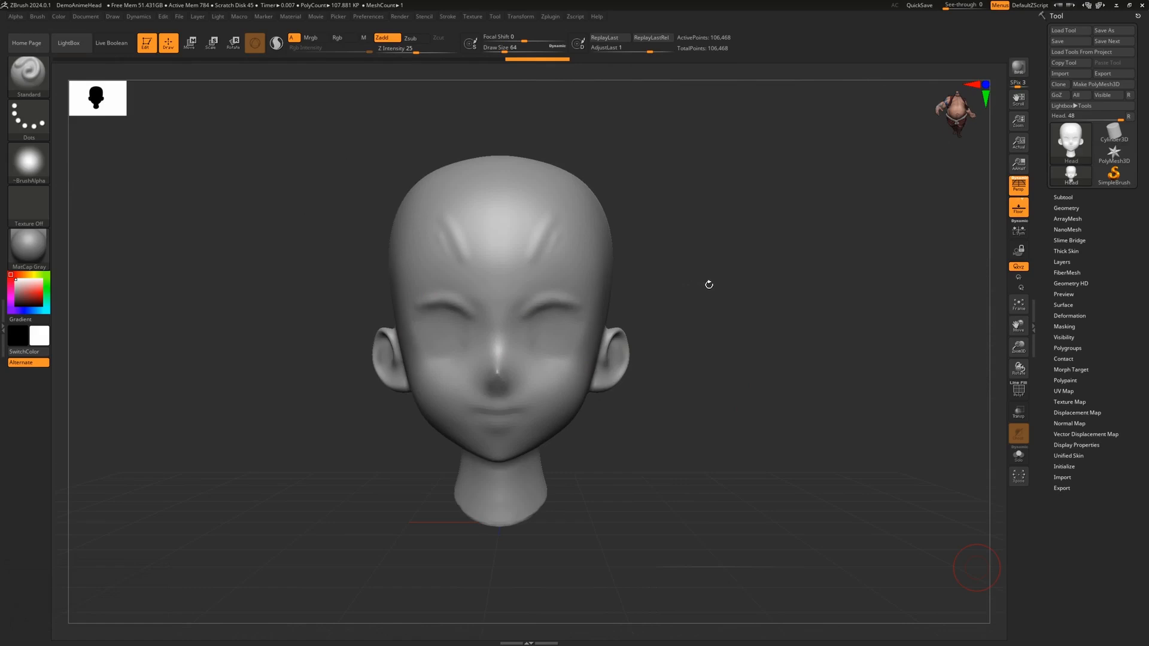
pyautogui.moveTo(710, 284); pyautogui.dragTo(728, 306)
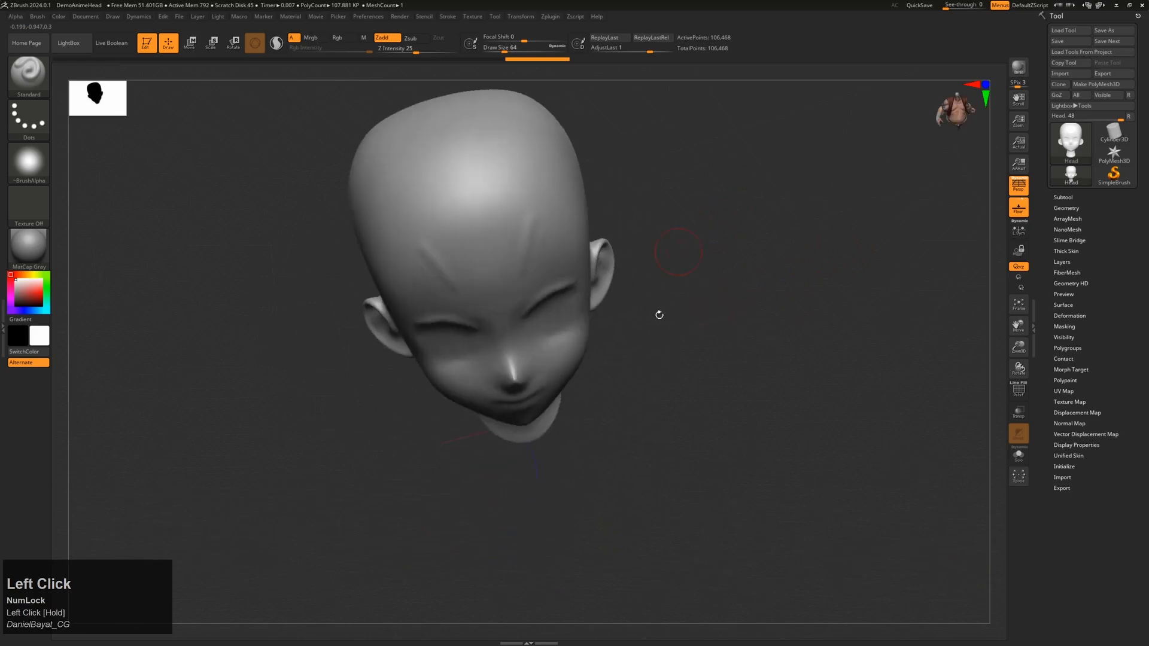
pyautogui.moveTo(771, 378); pyautogui.dragTo(728, 334)
pyautogui.moveTo(787, 367)
pyautogui.keyDown('shift'); pyautogui.mouseDown()
pyautogui.moveTo(838, 371)
pyautogui.moveTo(782, 381)
pyautogui.moveTo(759, 369)
pyautogui.moveTo(774, 359)
pyautogui.mouseUp(); pyautogui.keyUp('shift')
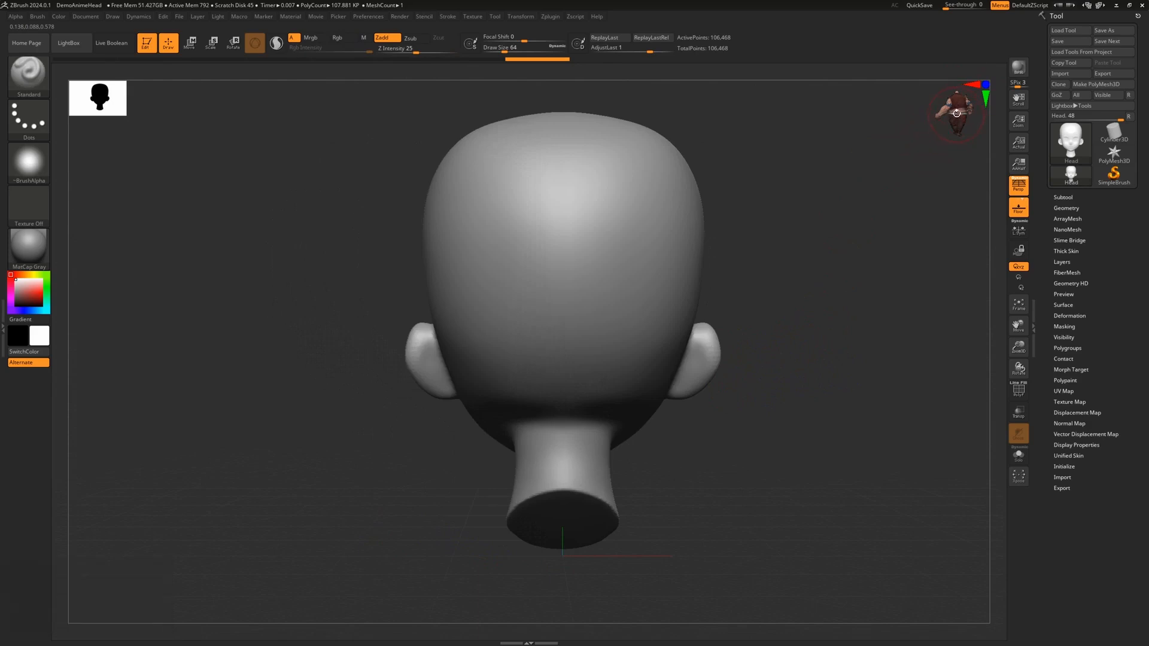
pyautogui.moveTo(957, 113)
pyautogui.mouseDown()
pyautogui.moveTo(932, 112)
pyautogui.moveTo(981, 122)
pyautogui.moveTo(970, 112)
pyautogui.mouseUp()
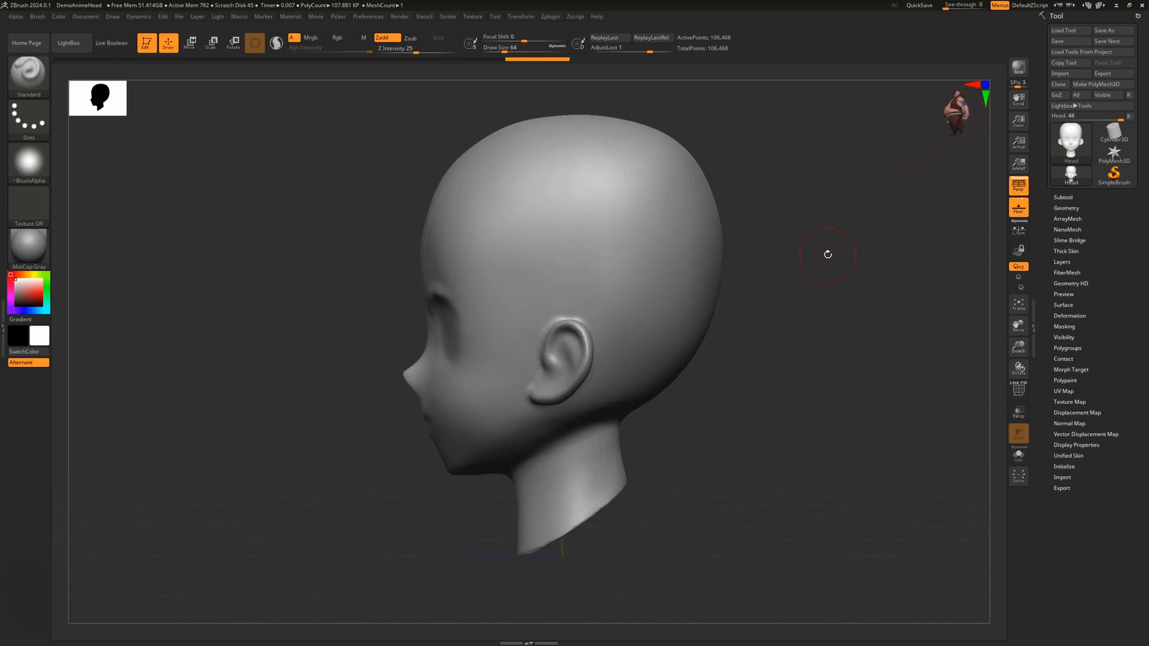
pyautogui.moveTo(836, 240); pyautogui.dragTo(880, 238)
pyautogui.moveTo(959, 117)
pyautogui.mouseDown()
pyautogui.moveTo(949, 138)
pyautogui.moveTo(970, 120)
pyautogui.moveTo(957, 121)
pyautogui.mouseUp()
# Step: Slide the head right on the canvas and enlarge the Navigator thumbnail by dragging its corner
pyautogui.press('shift')
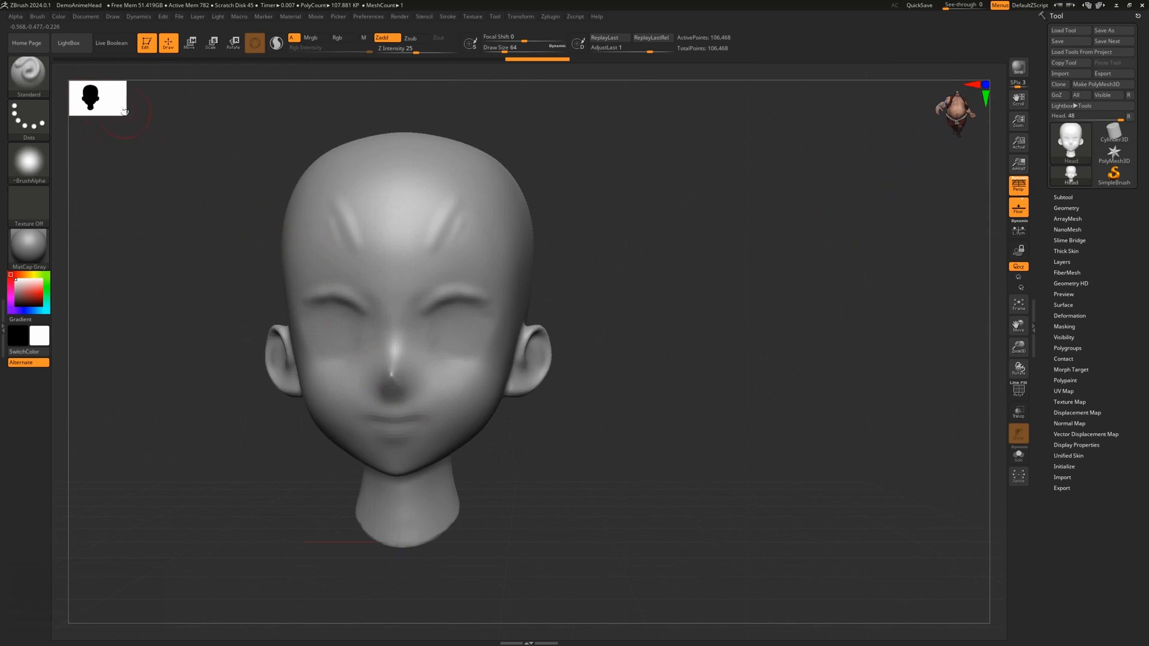
pyautogui.keyDown('alt'); pyautogui.moveTo(203, 254); pyautogui.dragTo(308, 271); pyautogui.keyUp('alt')
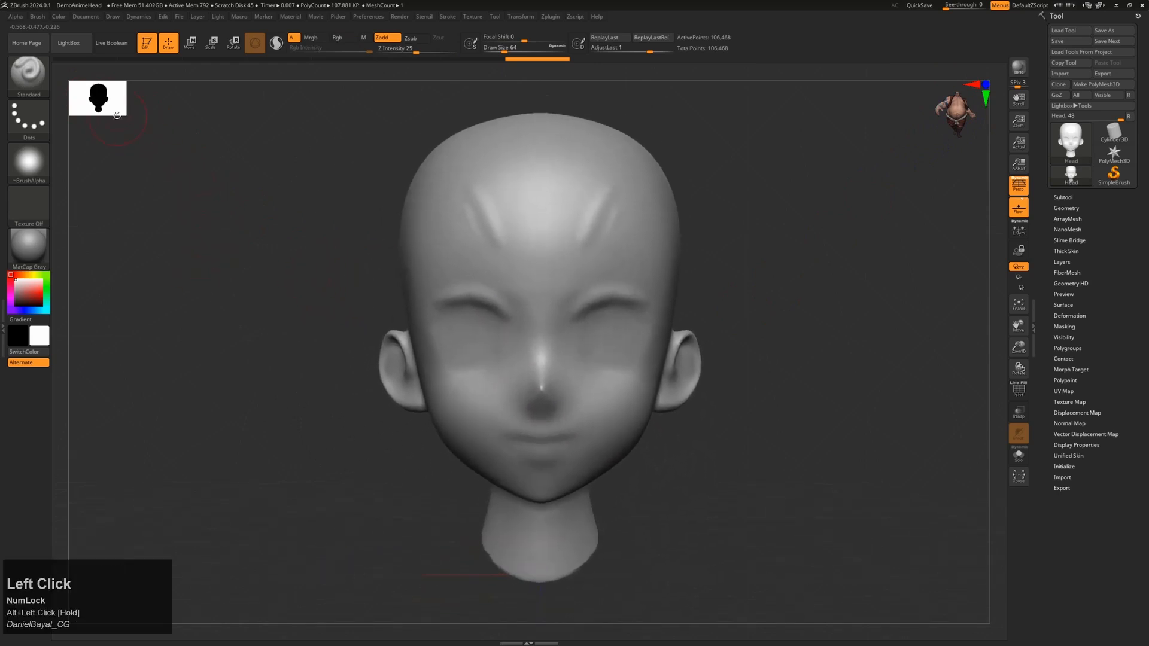
pyautogui.moveTo(116, 114)
pyautogui.mouseDown()
pyautogui.moveTo(170, 150)
pyautogui.moveTo(122, 110)
pyautogui.mouseUp()
pyautogui.moveTo(121, 110); pyautogui.dragTo(140, 131)
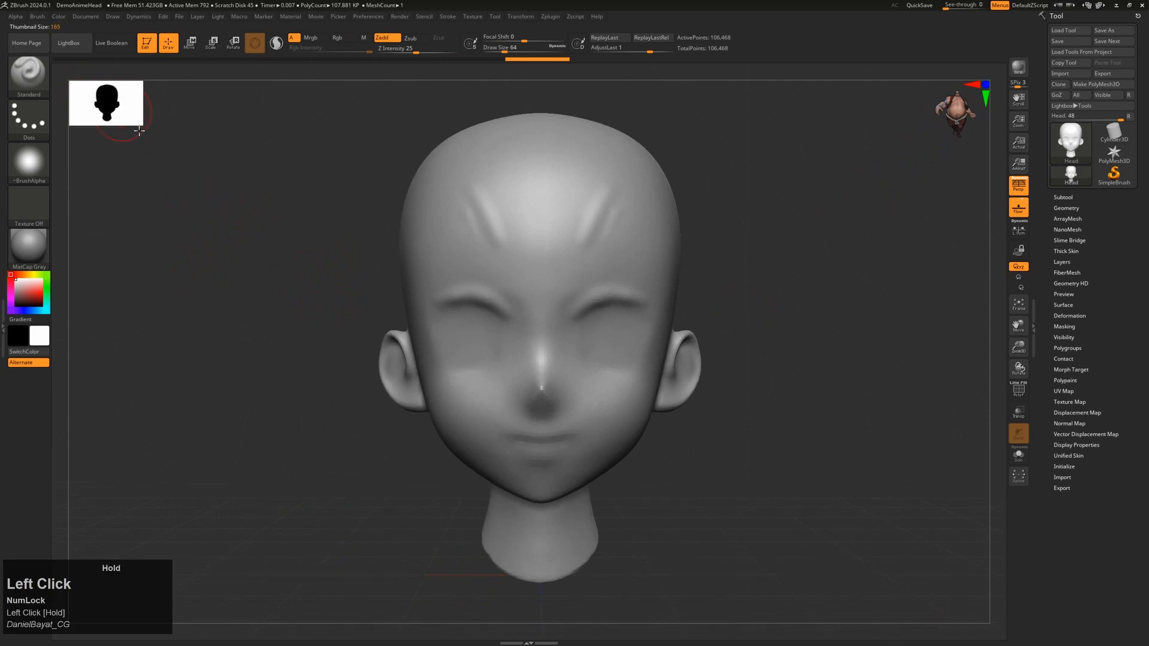
pyautogui.moveTo(252, 269); pyautogui.dragTo(287, 290)
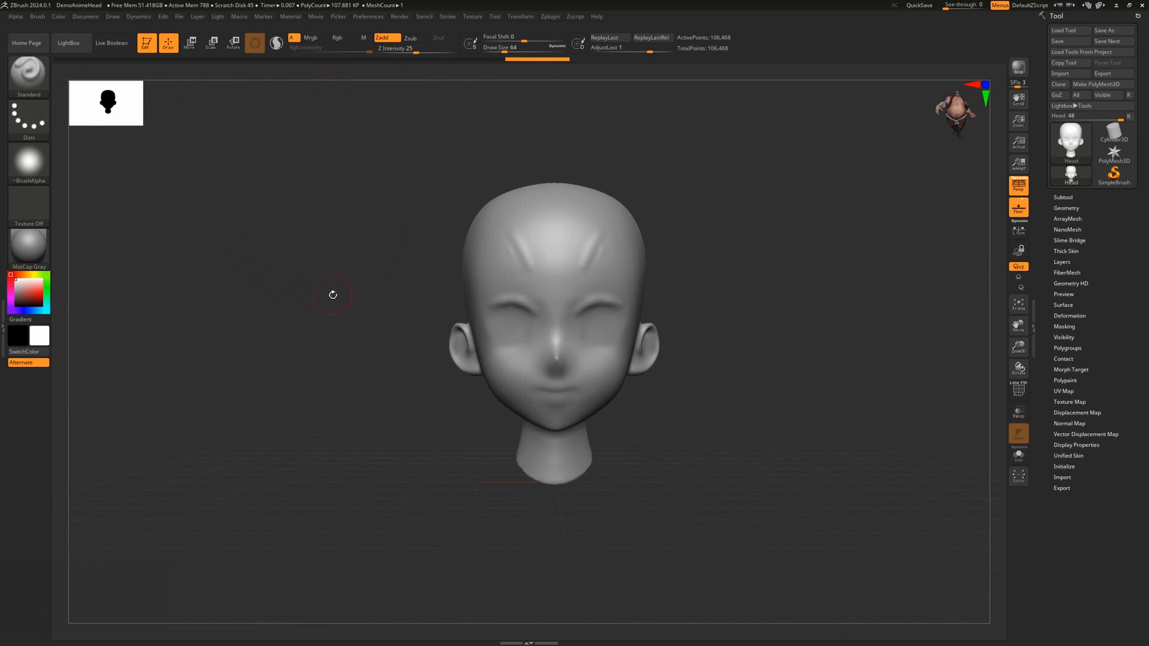
# Step: Smooth the left brow, add two mirrored hairline creases, then face front and rewind the undo history
pyautogui.moveTo(551, 231)
pyautogui.keyDown('shift'); pyautogui.mouseDown()
pyautogui.moveTo(410, 270)
pyautogui.moveTo(497, 231)
pyautogui.mouseUp(); pyautogui.keyUp('shift')
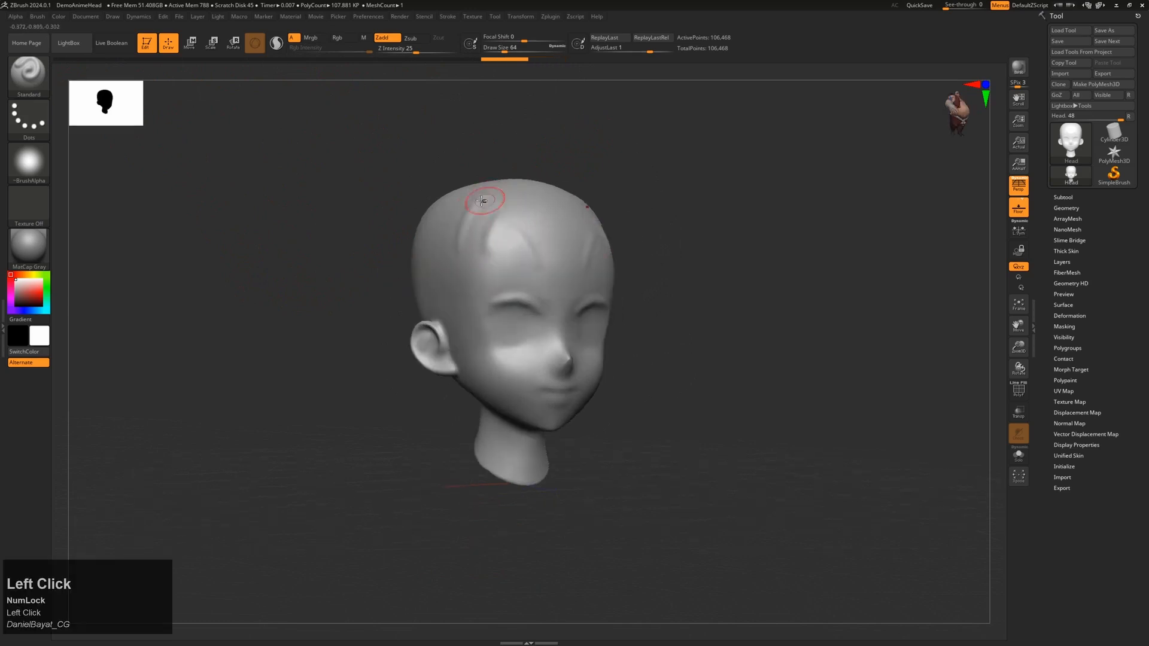
pyautogui.moveTo(485, 268); pyautogui.dragTo(492, 276)
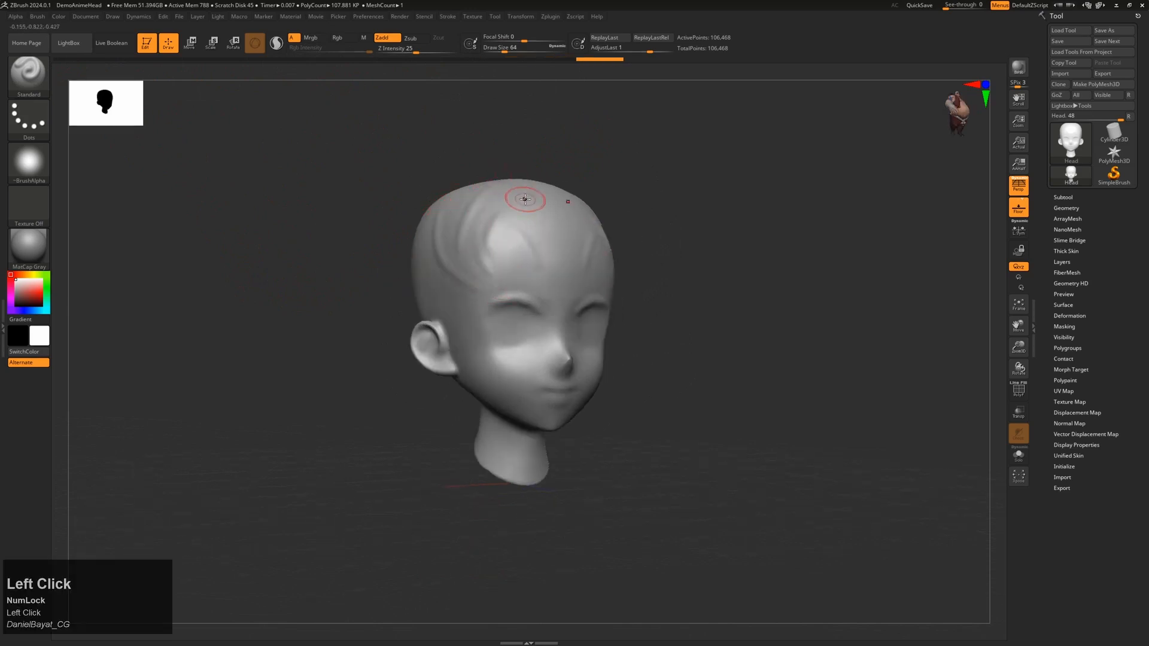
pyautogui.moveTo(534, 188); pyautogui.dragTo(549, 258)
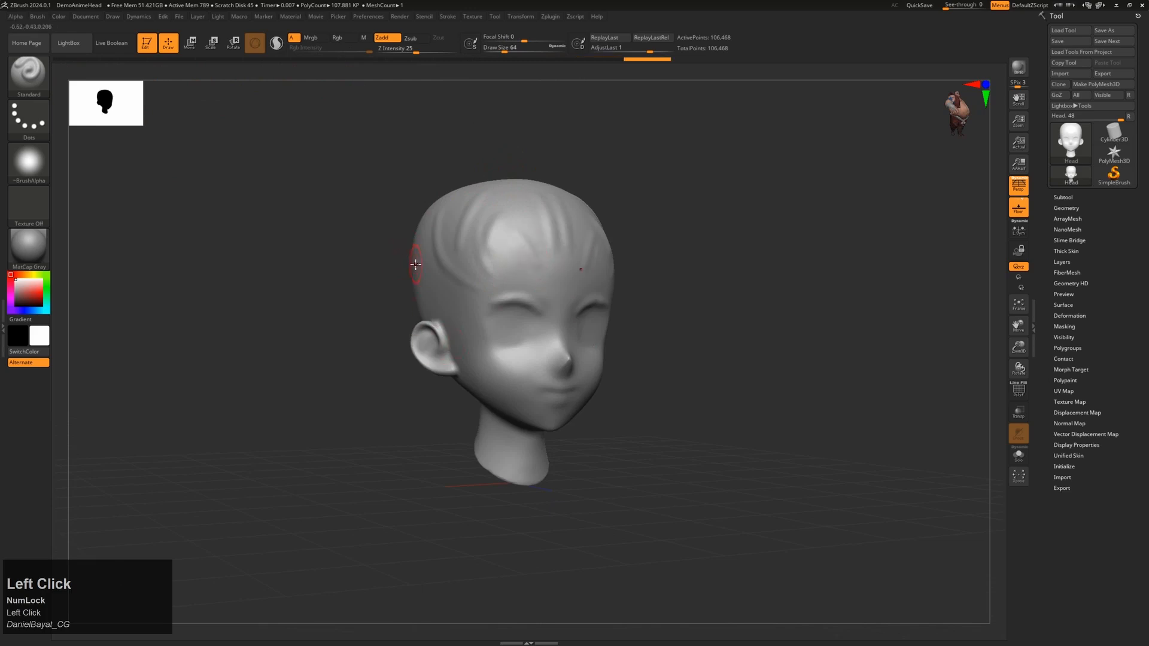
pyautogui.moveTo(656, 170)
pyautogui.mouseDown()
pyautogui.moveTo(636, 169)
pyautogui.moveTo(579, 82)
pyautogui.moveTo(629, 61)
pyautogui.moveTo(586, 66)
pyautogui.mouseUp()
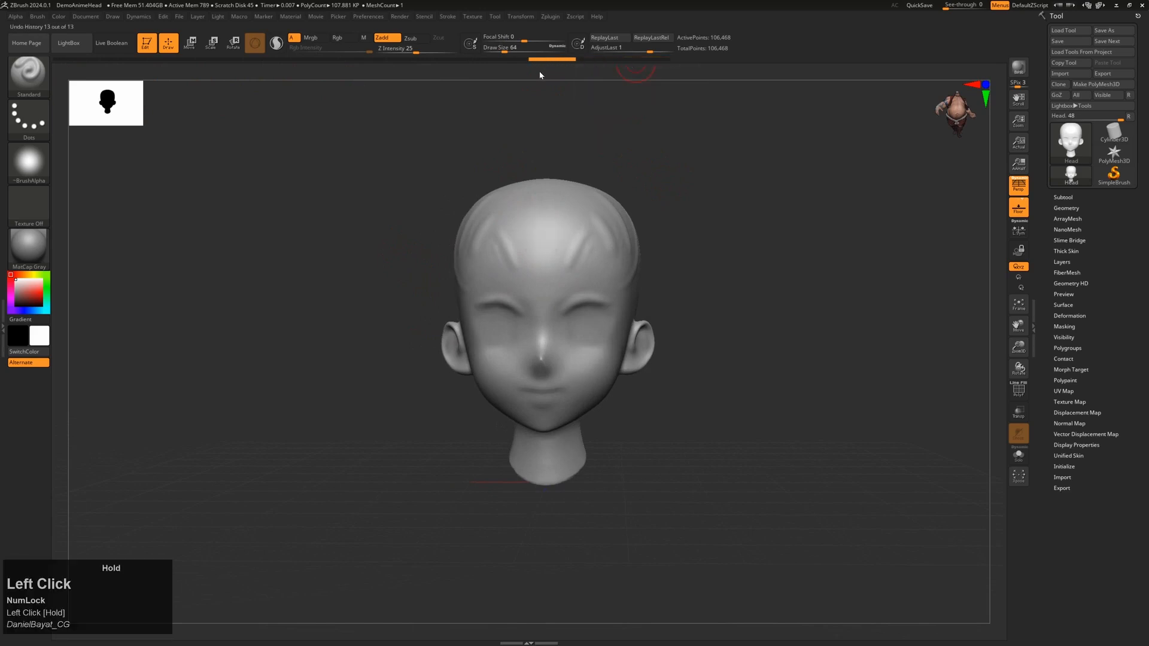
pyautogui.moveTo(465, 70)
pyautogui.mouseDown()
pyautogui.moveTo(304, 61)
pyautogui.moveTo(616, 62)
pyautogui.moveTo(640, 82)
pyautogui.mouseUp()
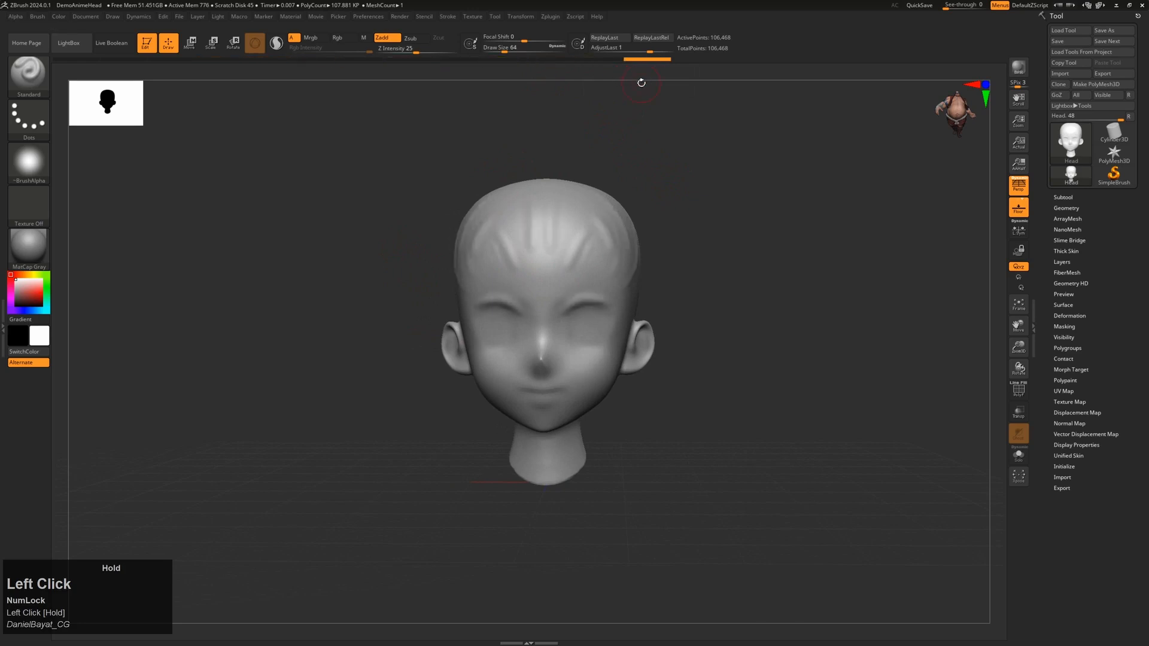
# Step: Undo the forehead crease strokes, snap the head to front view, and DynaMesh it to 106,081 points
pyautogui.press('ctrl')
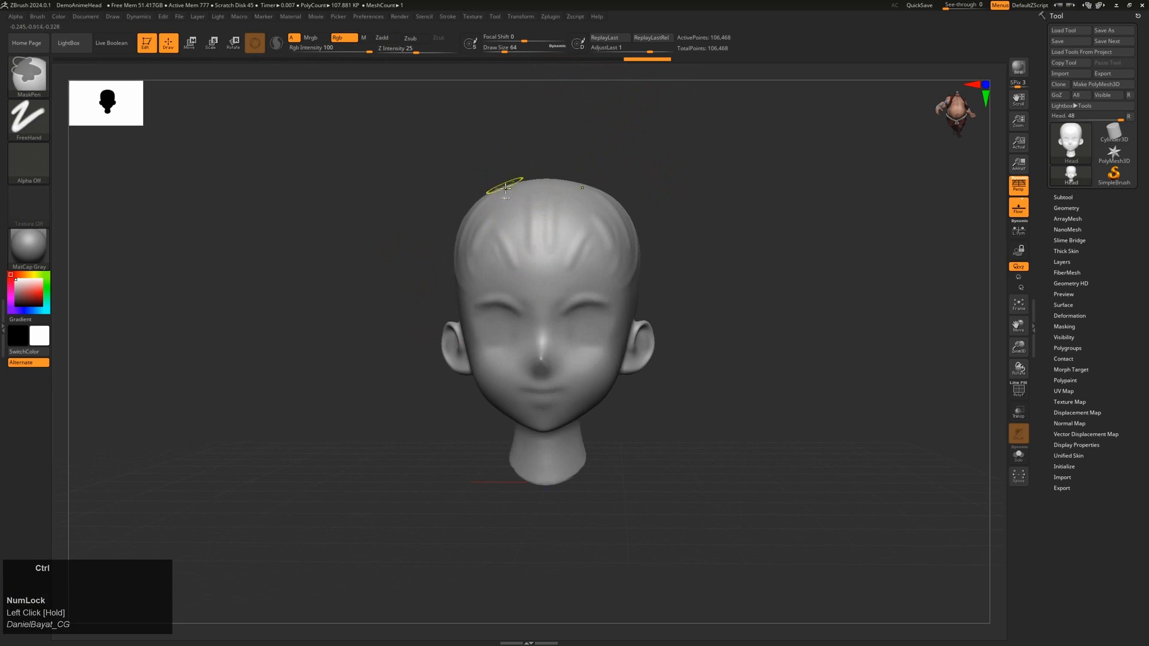
pyautogui.hotkey('ctrl', 'z')
pyautogui.hotkey('ctrl', 'z')
pyautogui.hotkey('ctrl', 'z')
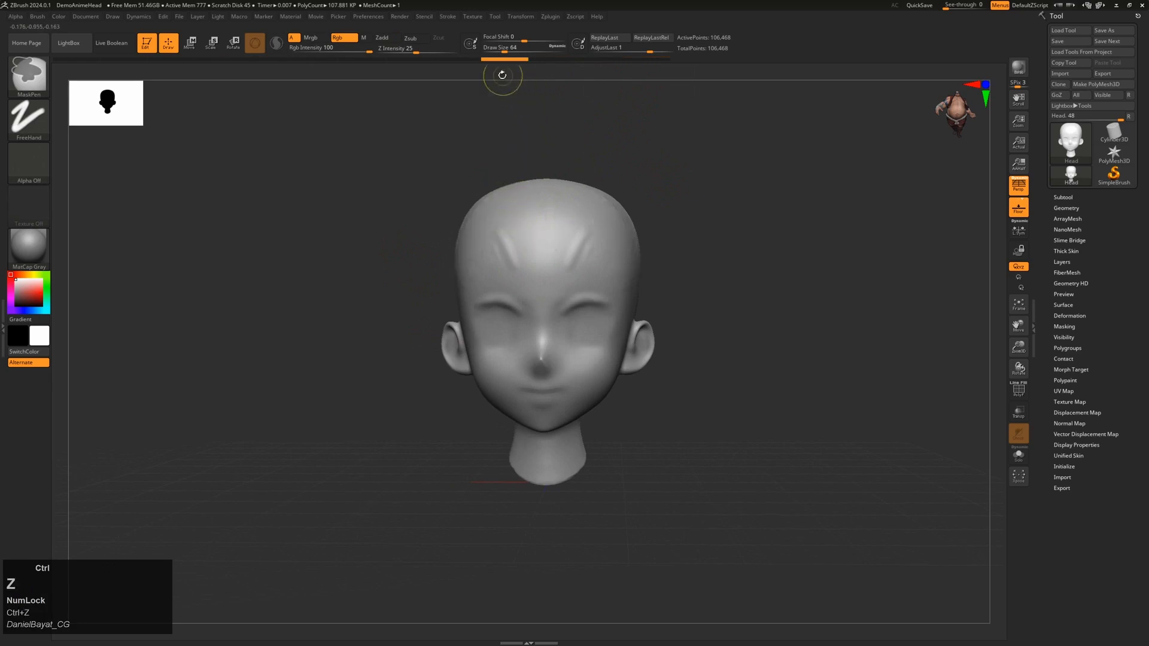
pyautogui.hotkey('ctrl', 'z')
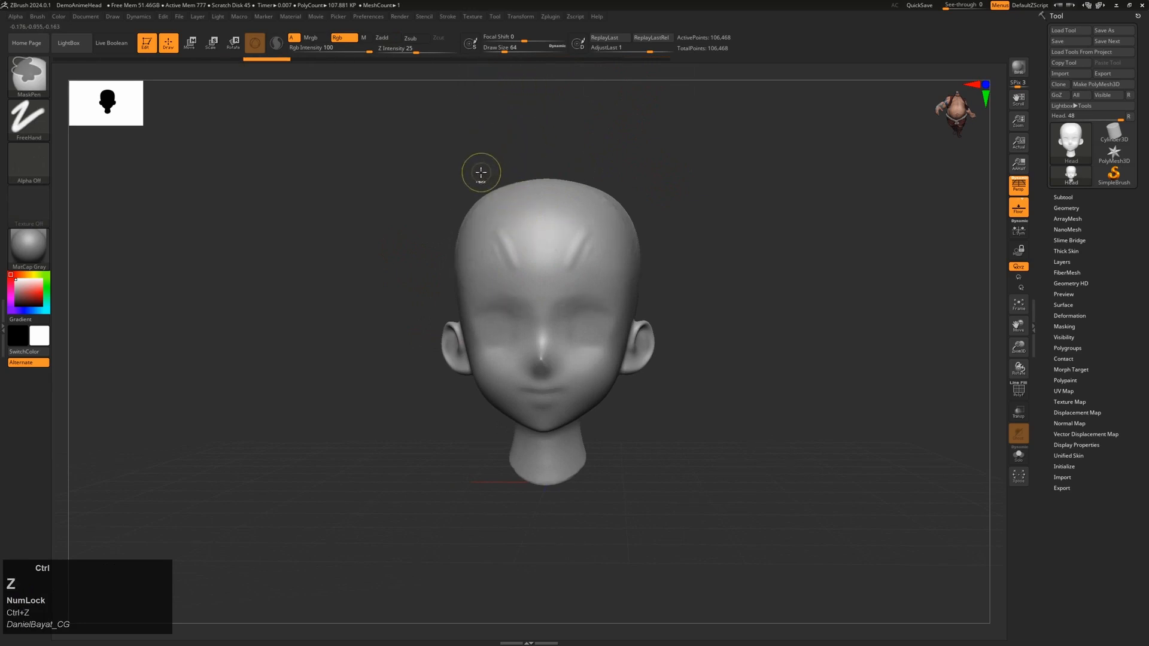
pyautogui.hotkey('ctrl', 'z')
pyautogui.moveTo(460, 173); pyautogui.dragTo(514, 139)
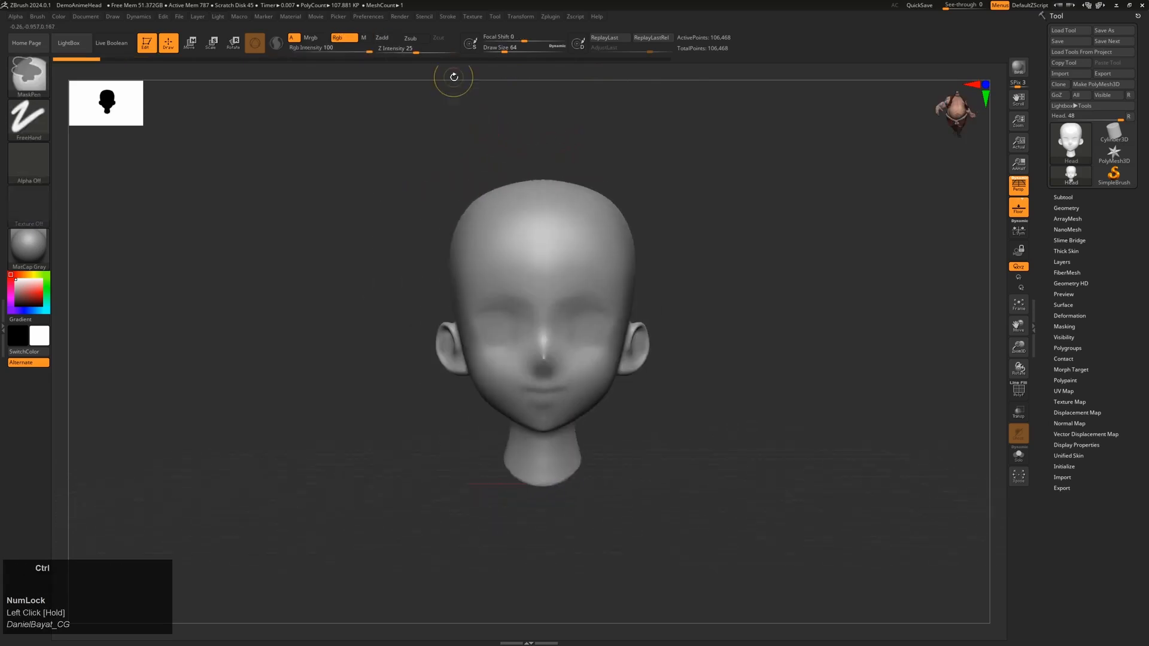
pyautogui.keyDown('ctrl'); pyautogui.moveTo(454, 76); pyautogui.dragTo(485, 113); pyautogui.keyUp('ctrl')
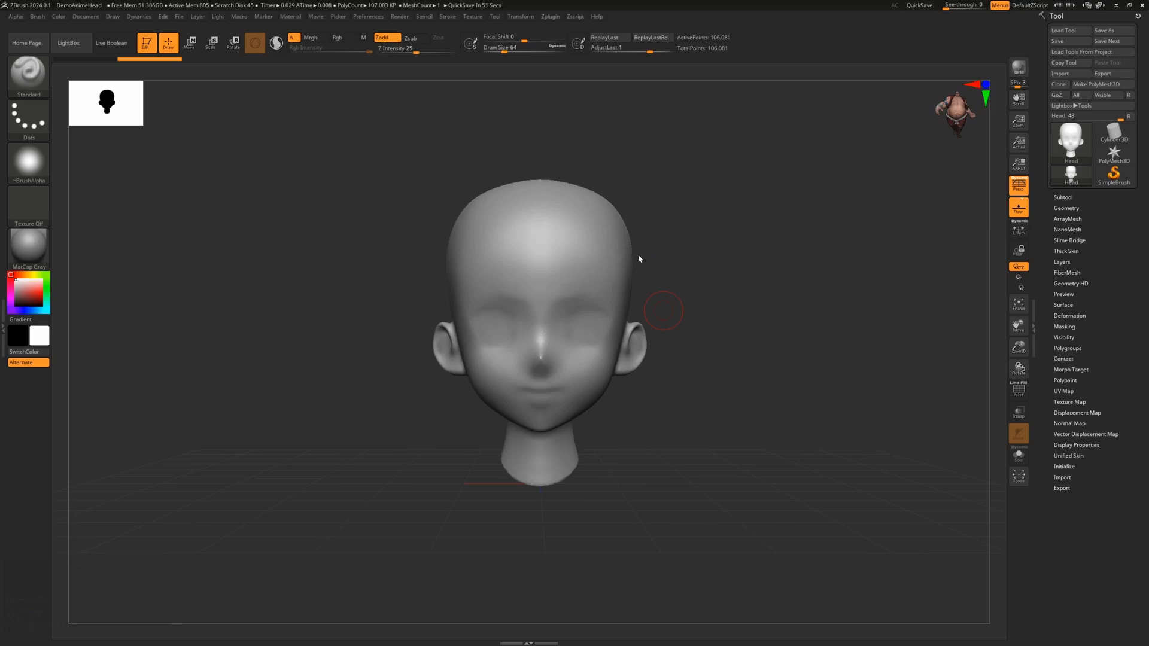
# Step: Pan the head across the canvas, then zoom far out and turn it sideways
pyautogui.press('alt')
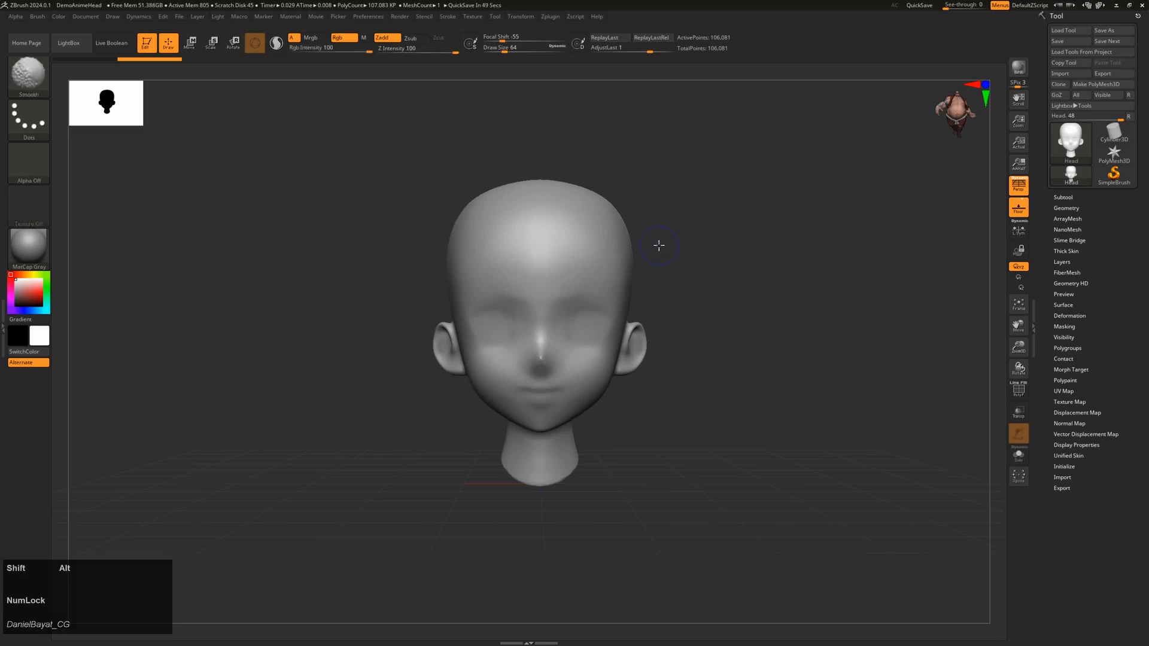
pyautogui.moveTo(664, 246)
pyautogui.keyDown('alt'); pyautogui.keyDown('shift'); pyautogui.mouseDown()
pyautogui.moveTo(626, 243)
pyautogui.moveTo(662, 238)
pyautogui.moveTo(685, 257)
pyautogui.moveTo(699, 240)
pyautogui.moveTo(680, 259)
pyautogui.moveTo(680, 236)
pyautogui.moveTo(673, 243)
pyautogui.mouseUp(); pyautogui.keyUp('shift'); pyautogui.keyUp('alt')
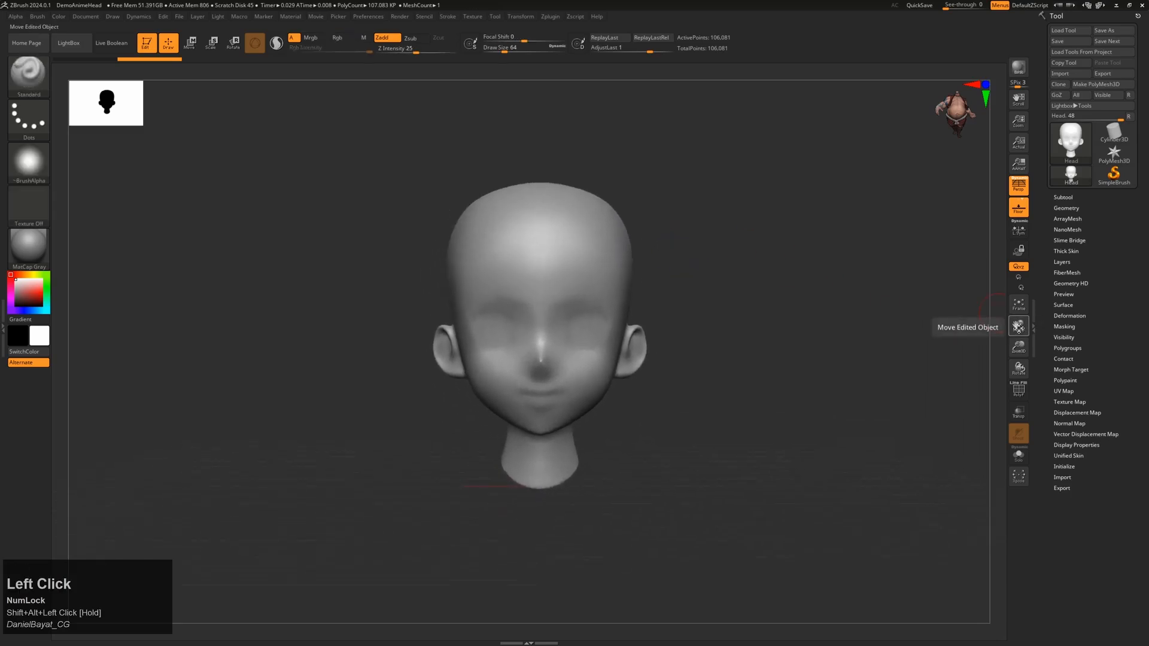
pyautogui.moveTo(1018, 326)
pyautogui.mouseDown()
pyautogui.moveTo(998, 323)
pyautogui.moveTo(1023, 320)
pyautogui.moveTo(1009, 335)
pyautogui.moveTo(1016, 328)
pyautogui.mouseUp()
pyautogui.moveTo(748, 422); pyautogui.dragTo(719, 390)
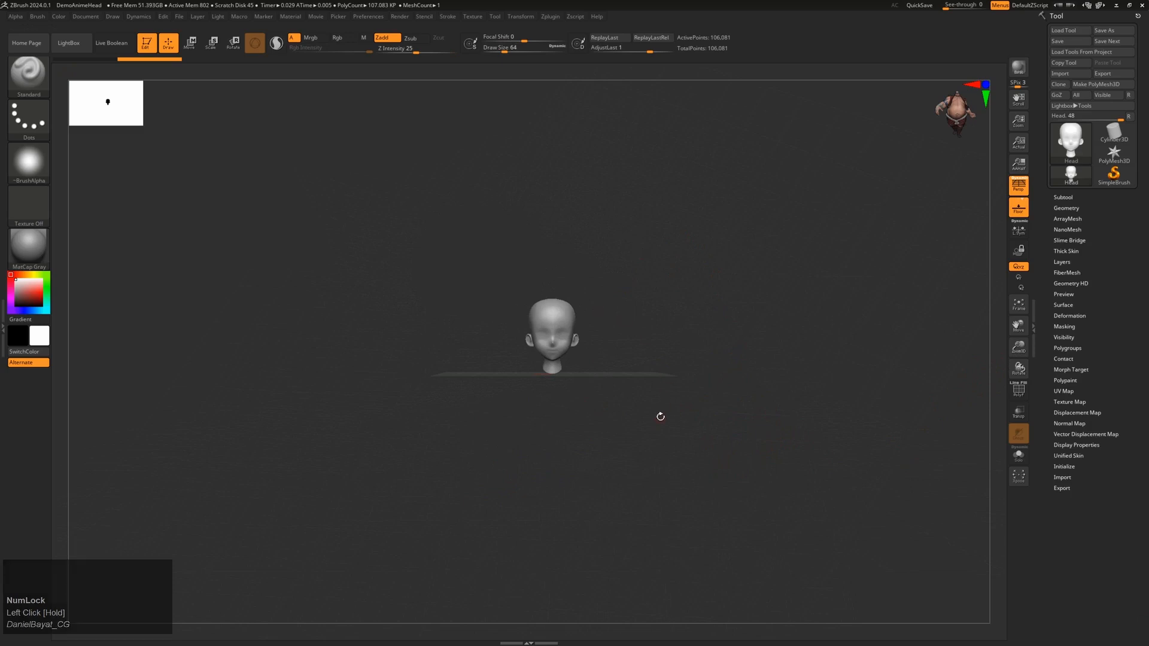
# Step: Refit the head to the view with F and the Frame button from rear, side-profile and front angles
pyautogui.press('f')
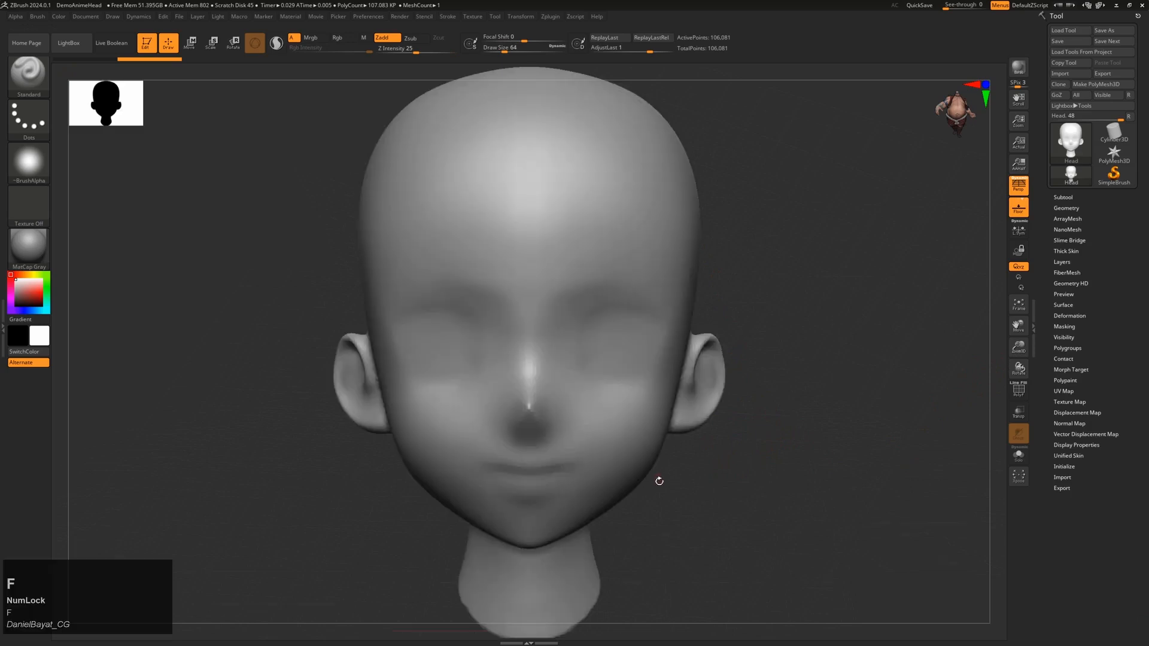
pyautogui.keyDown('alt'); pyautogui.moveTo(809, 469); pyautogui.dragTo(829, 420); pyautogui.keyUp('alt')
pyautogui.press('f')
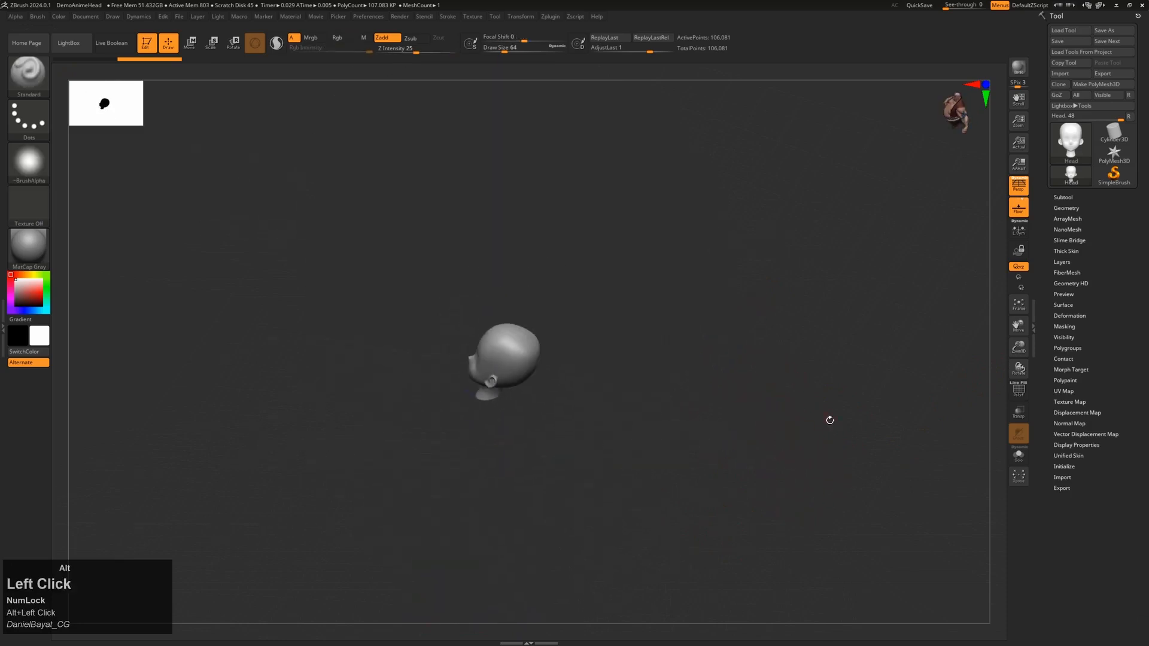
pyautogui.click(1021, 309)
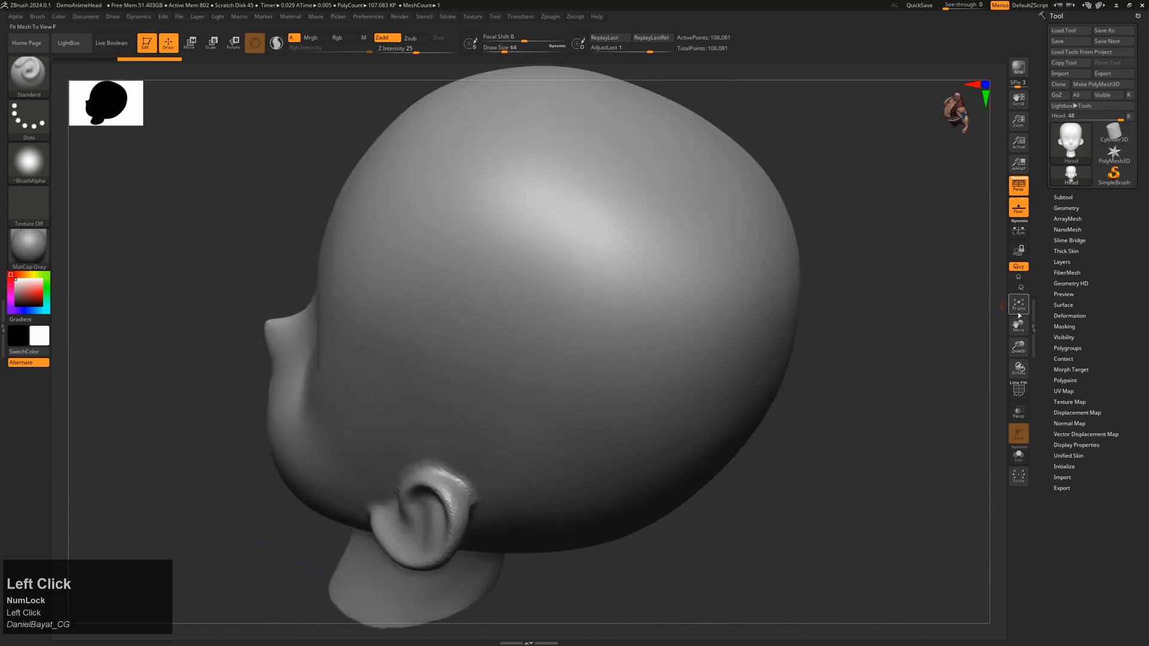
pyautogui.keyDown('shift'); pyautogui.moveTo(846, 474); pyautogui.dragTo(1040, 317); pyautogui.keyUp('shift')
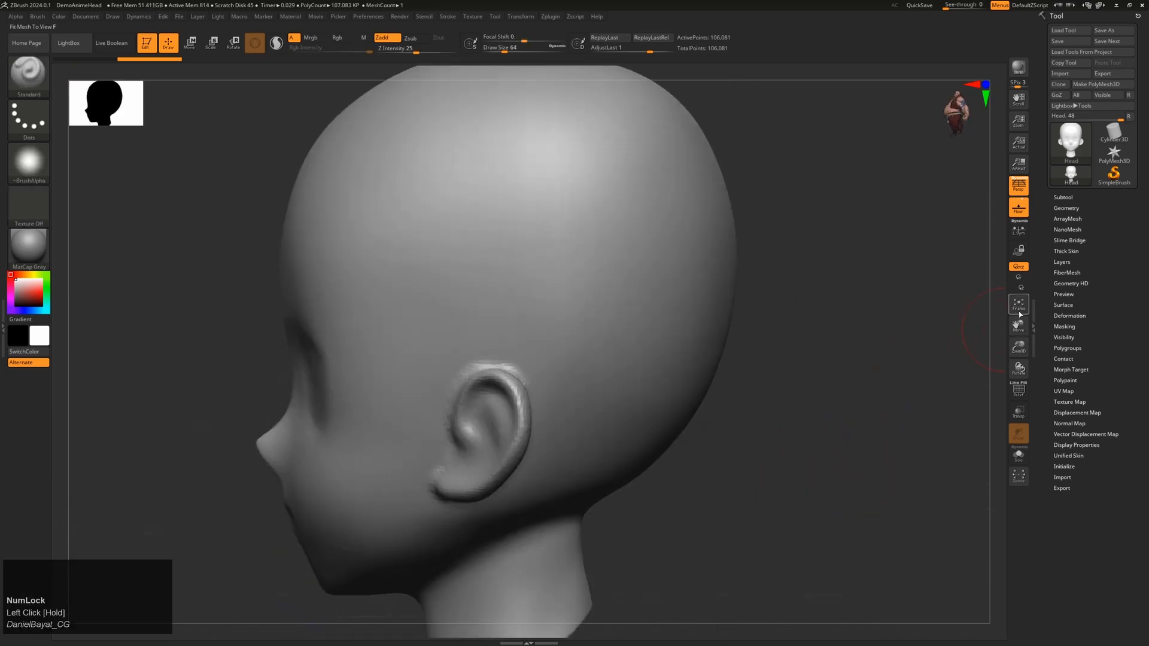
pyautogui.click(1020, 311)
pyautogui.moveTo(867, 374); pyautogui.dragTo(832, 415)
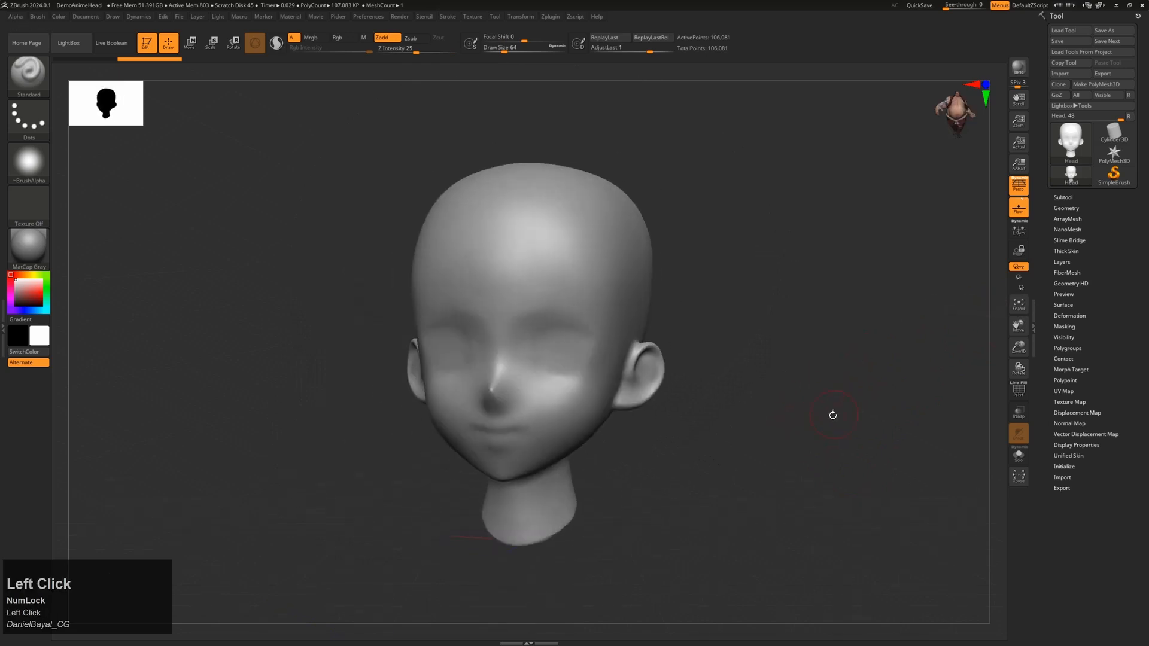
pyautogui.click(1021, 311)
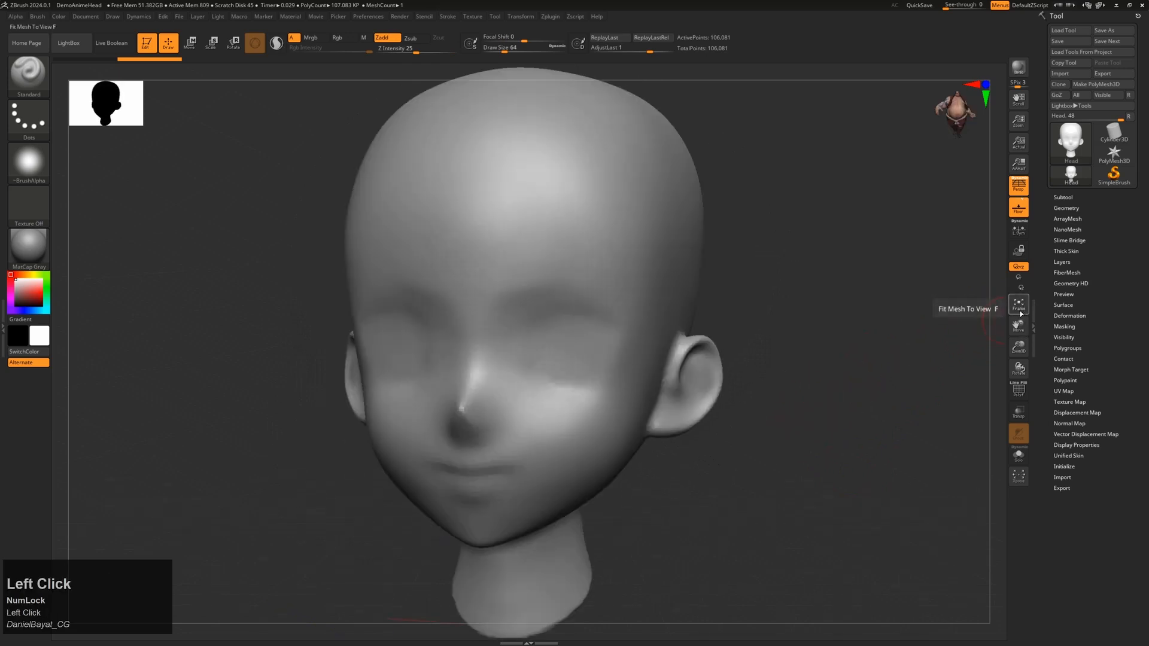
pyautogui.press('f')
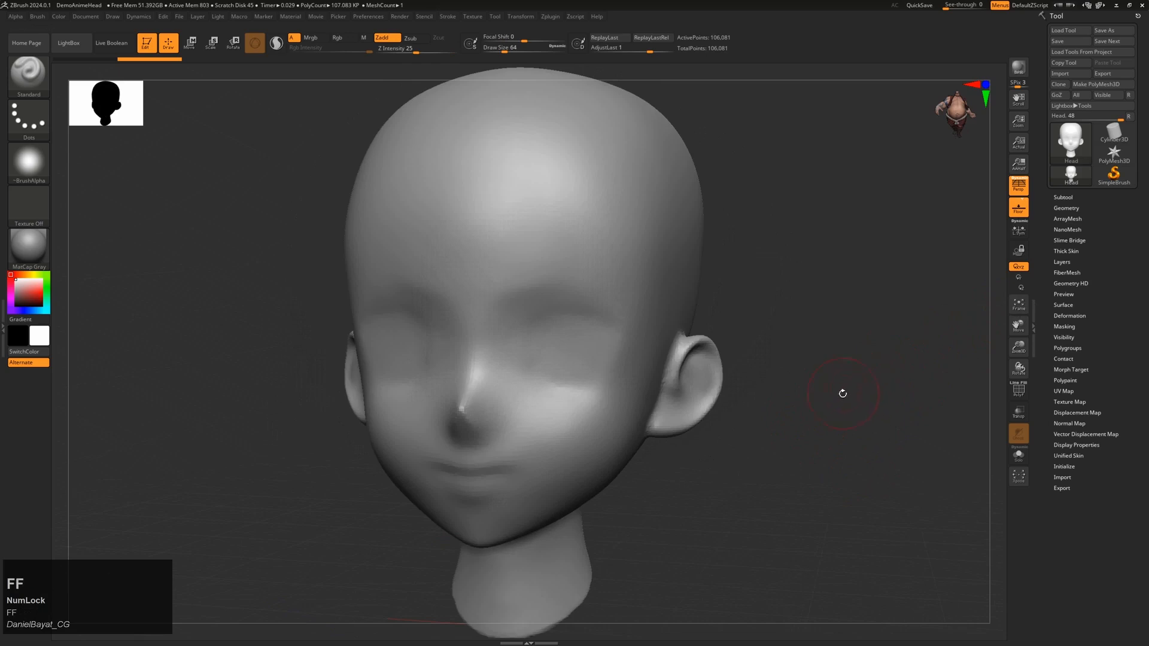
pyautogui.moveTo(842, 393)
pyautogui.mouseDown()
pyautogui.moveTo(843, 425)
pyautogui.moveTo(818, 377)
pyautogui.moveTo(836, 400)
pyautogui.mouseUp()
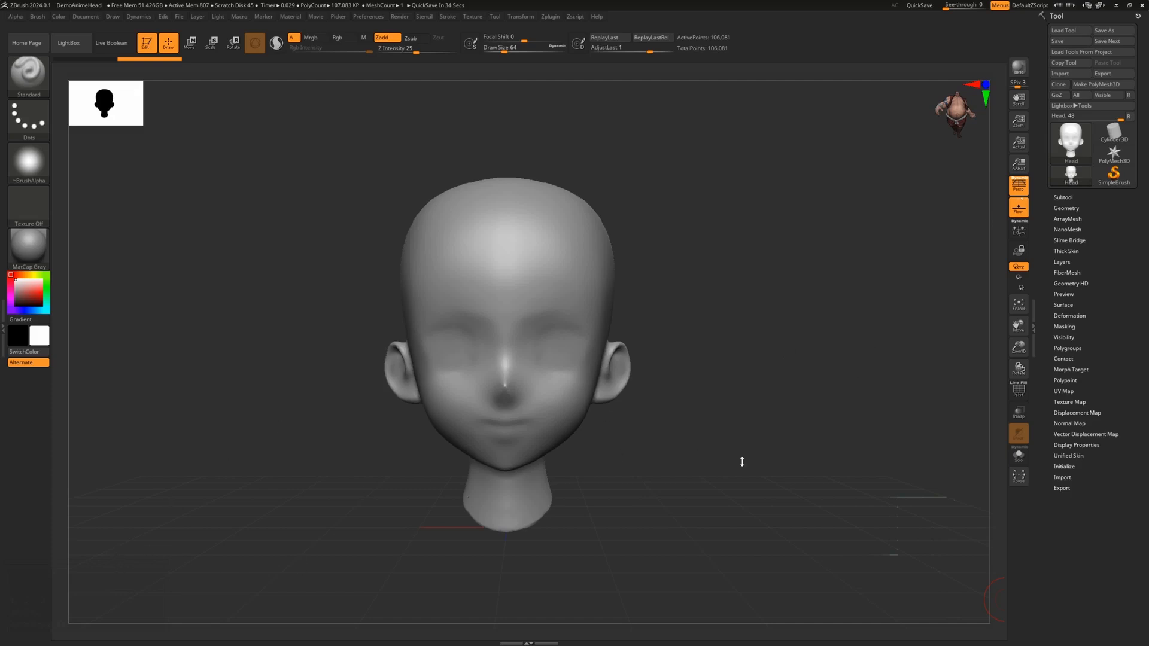
# Step: Orbit the head through a right-facing view to a downward-tilted front view
pyautogui.moveTo(714, 413); pyautogui.dragTo(487, 546)
pyautogui.moveTo(740, 475); pyautogui.dragTo(507, 493)
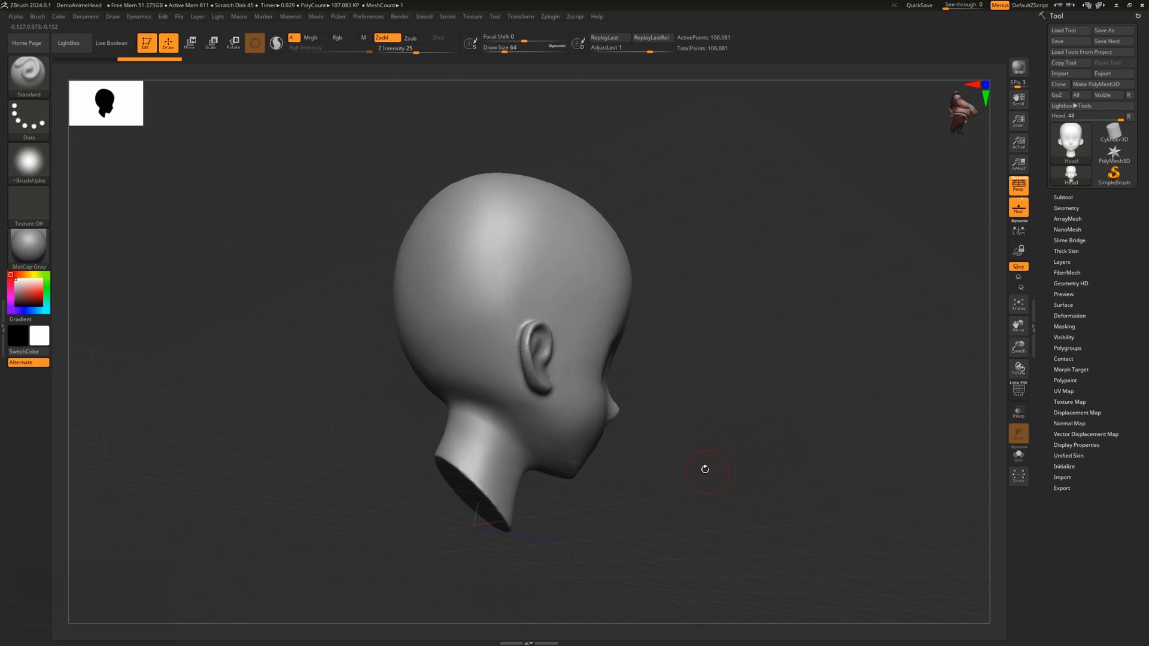
pyautogui.moveTo(703, 469); pyautogui.dragTo(593, 528)
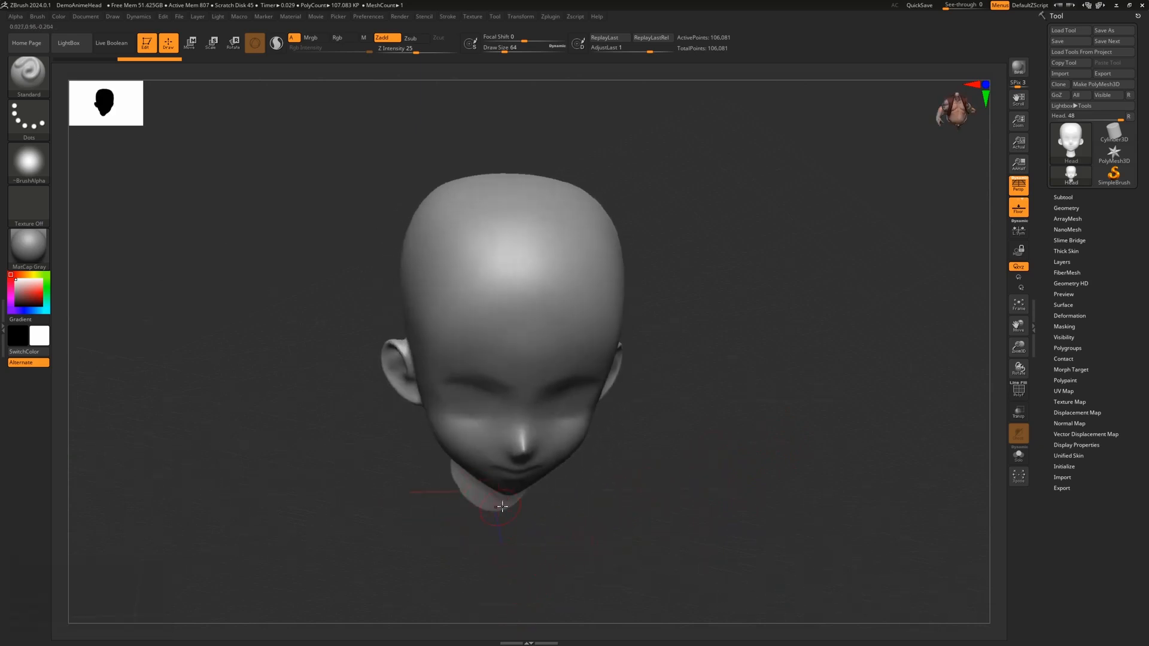
# Step: Face the head front, toggle the floor grid, and hide the vertical grid plane
pyautogui.moveTo(687, 483); pyautogui.dragTo(678, 447)
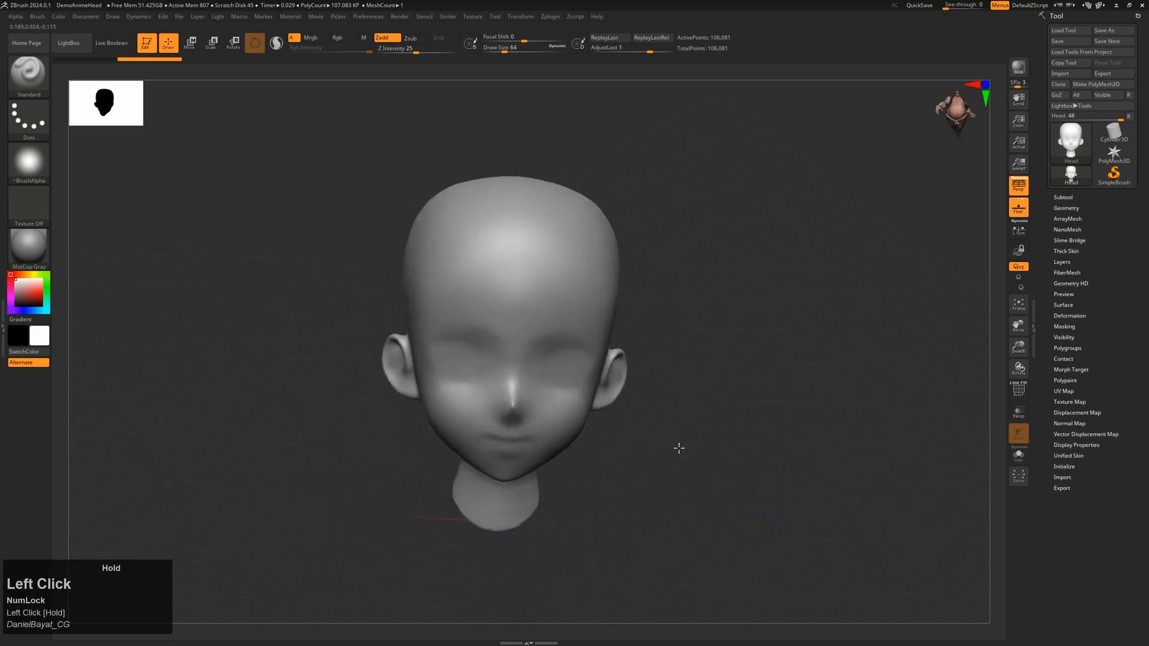
pyautogui.click(1024, 214)
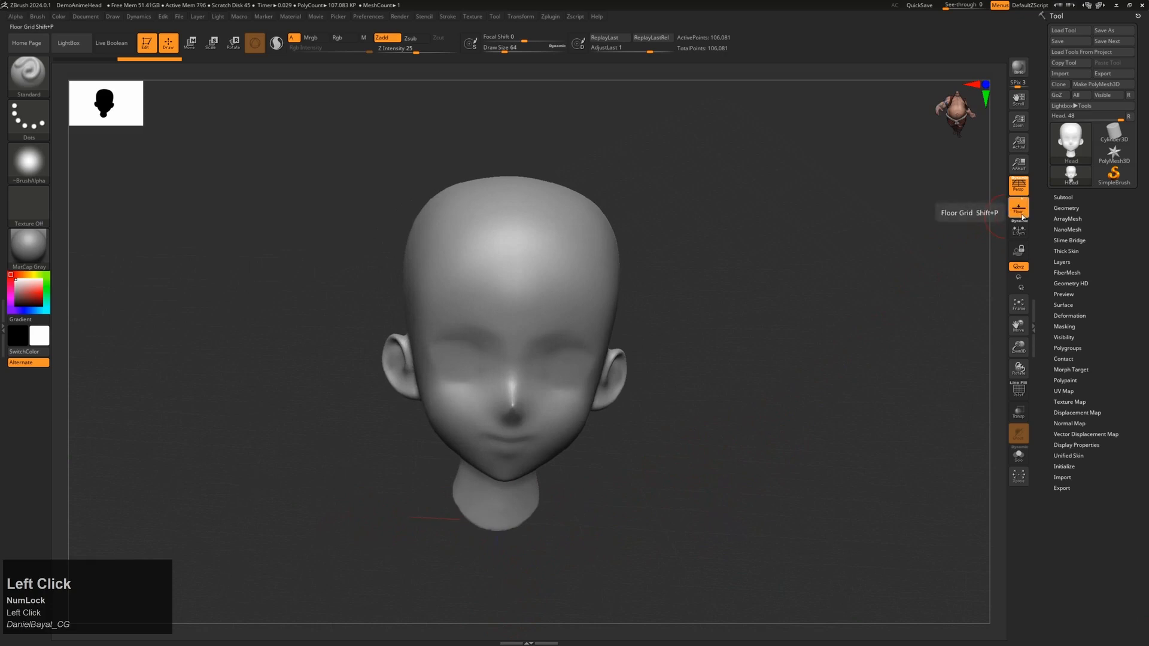
pyautogui.click(1021, 207)
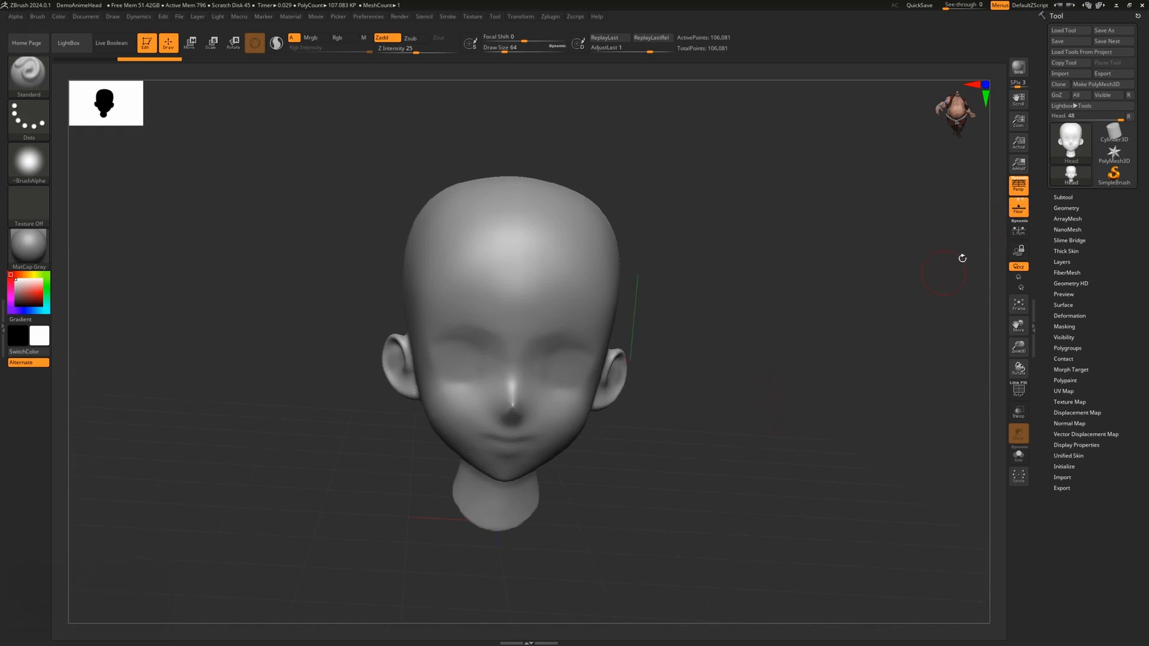
pyautogui.click(1020, 200)
pyautogui.keyDown('shift'); pyautogui.moveTo(805, 375); pyautogui.dragTo(788, 372); pyautogui.keyUp('shift')
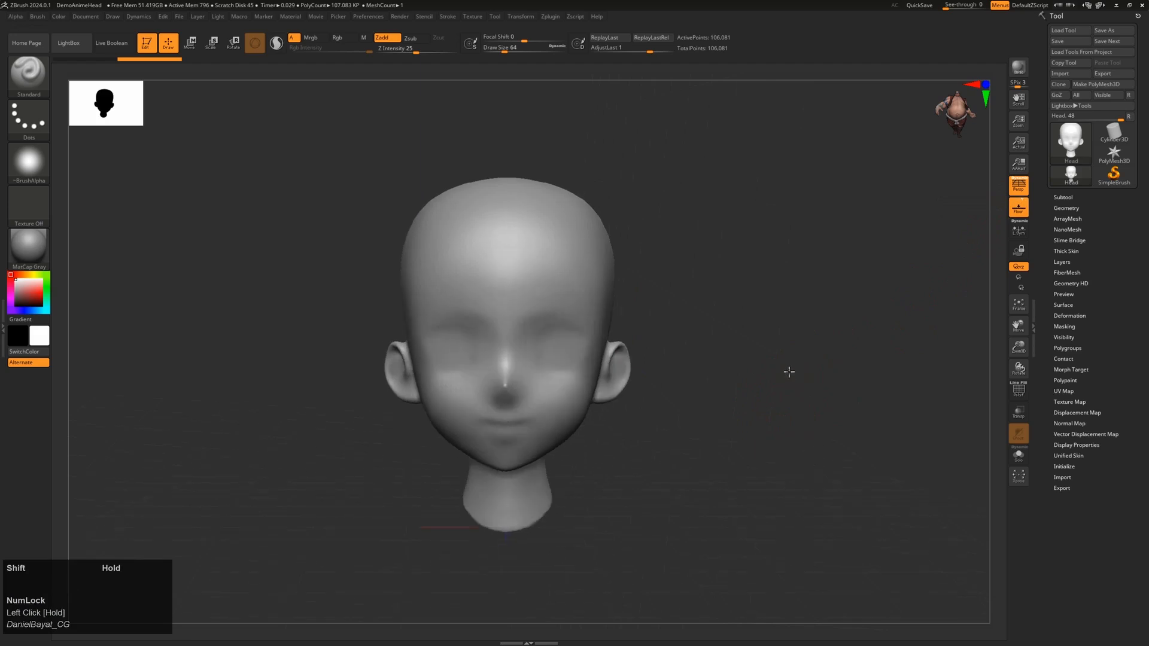
# Step: Show the vertical grid axis again, orbit to inspect the grid, toggle the floor, and zoom out
pyautogui.click(1021, 200)
pyautogui.moveTo(759, 375); pyautogui.dragTo(780, 347)
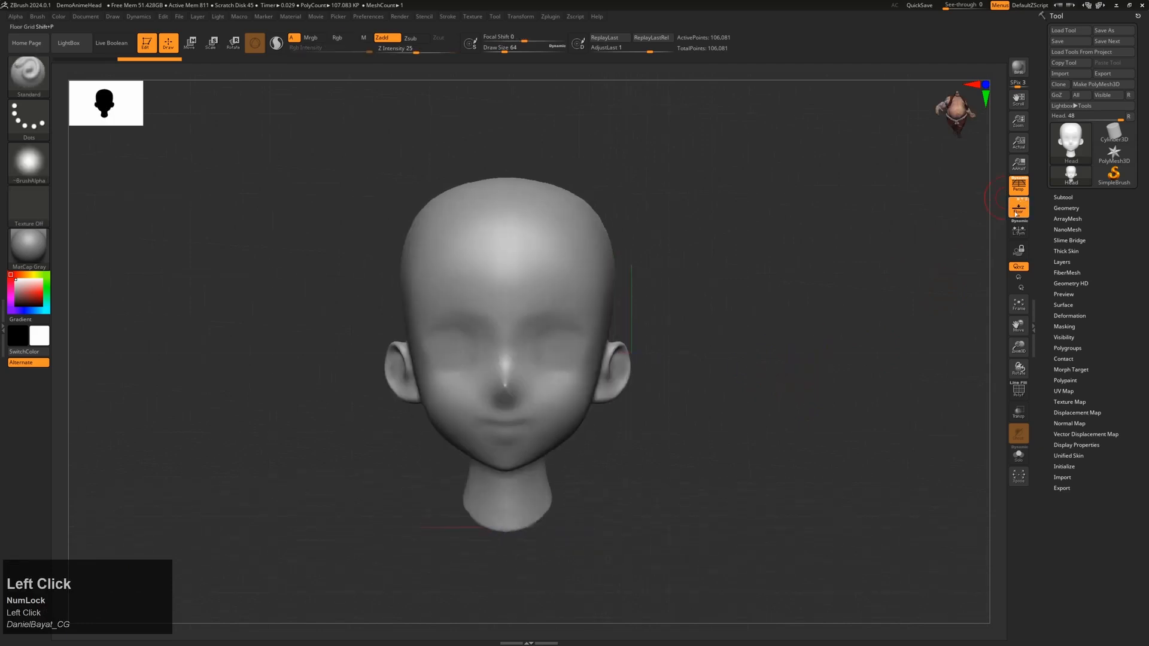
pyautogui.moveTo(745, 326); pyautogui.dragTo(756, 365)
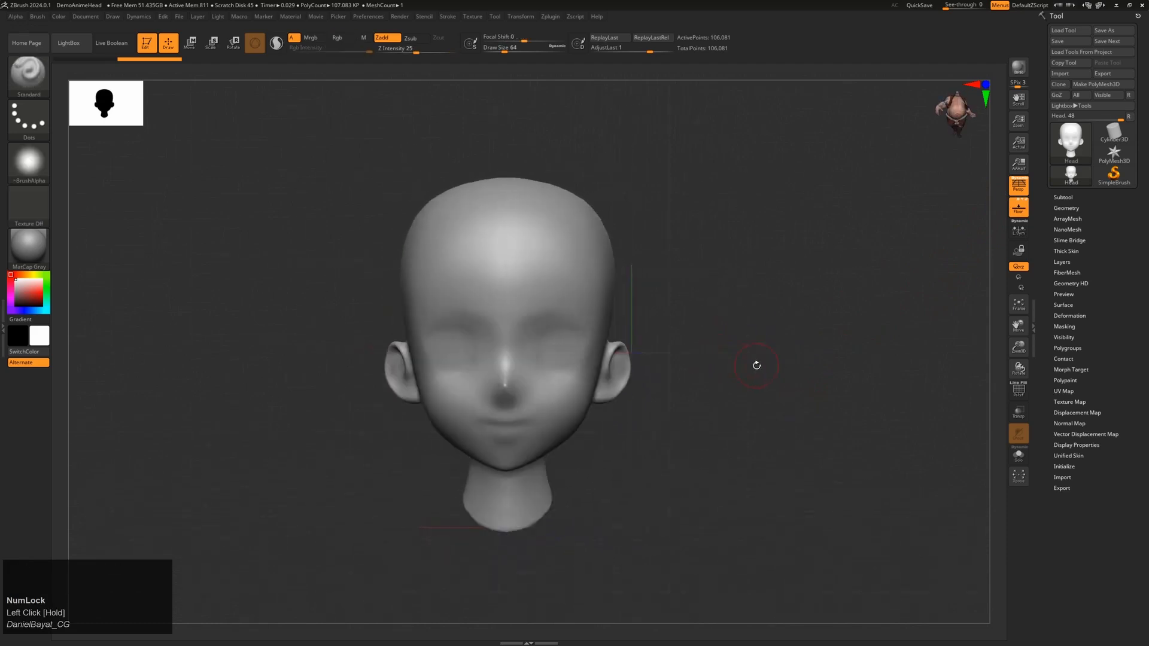
pyautogui.click(1024, 205)
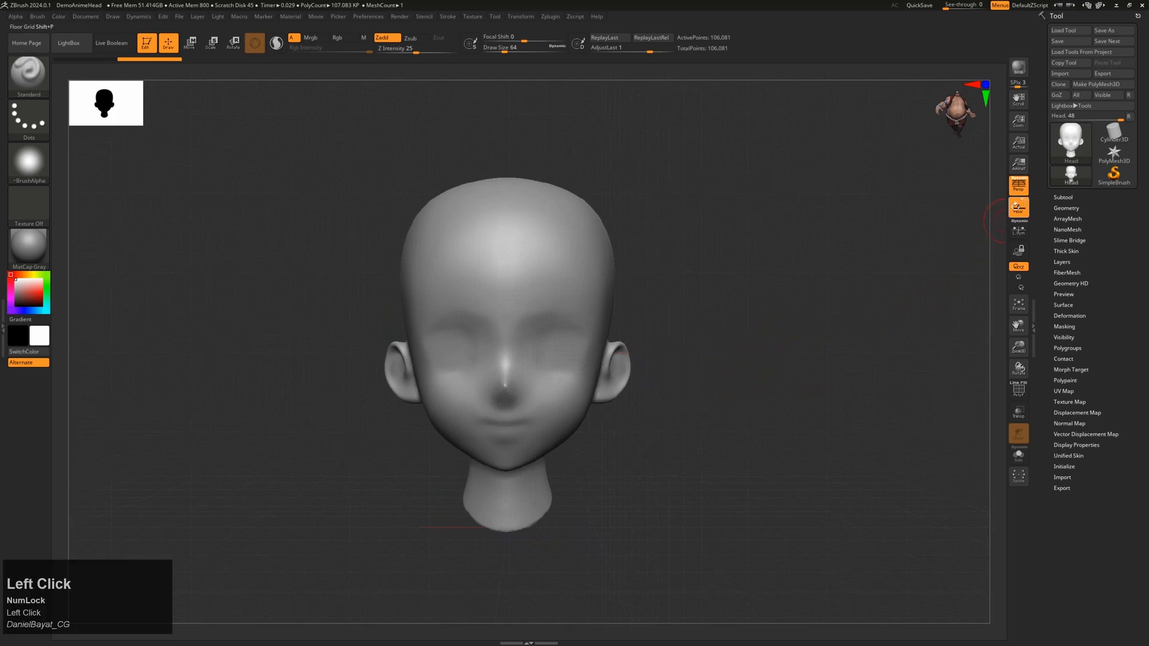
pyautogui.keyDown('alt'); pyautogui.moveTo(776, 416); pyautogui.dragTo(774, 390); pyautogui.keyUp('alt')
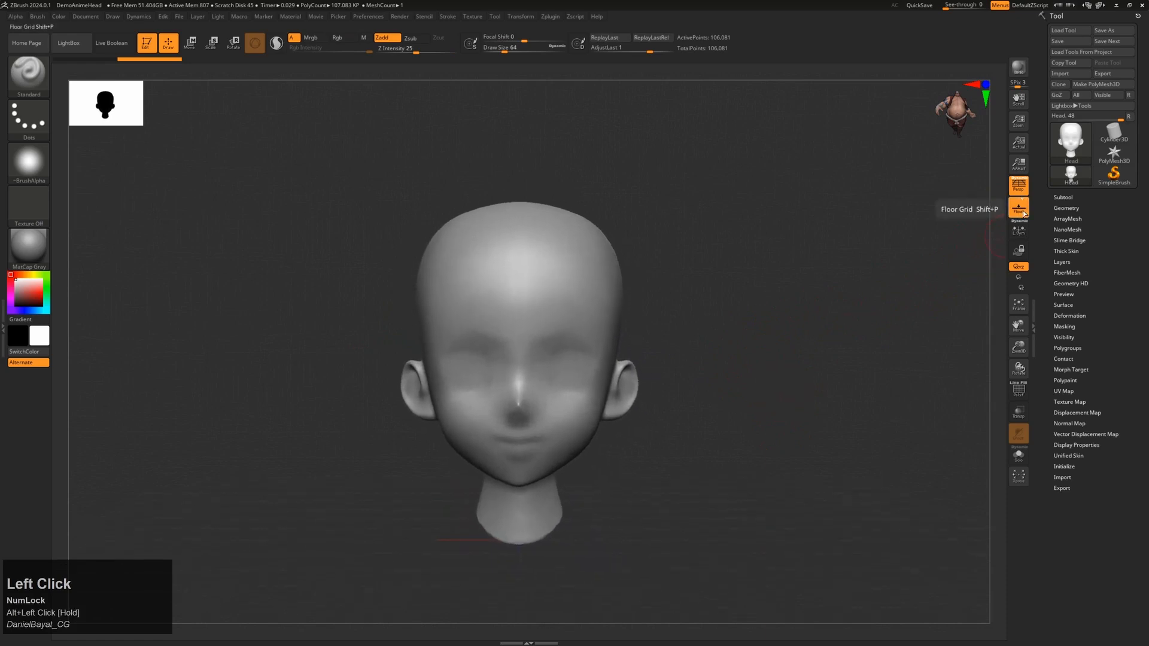
pyautogui.moveTo(756, 411)
pyautogui.mouseDown()
pyautogui.moveTo(792, 403)
pyautogui.moveTo(779, 429)
pyautogui.moveTo(759, 413)
pyautogui.mouseUp()
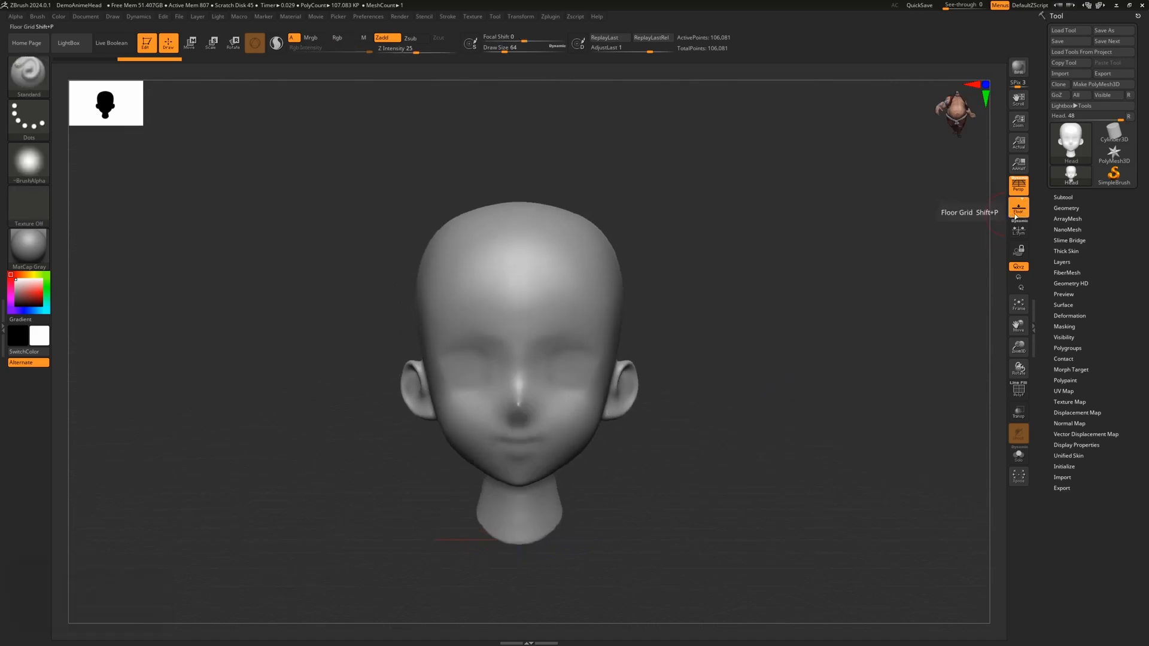
# Step: Toggle the floor grid and perspective on and off to compare, then hide the floor facing front
pyautogui.hotkey('shift', 'p')
pyautogui.hotkey('shift', 'p')
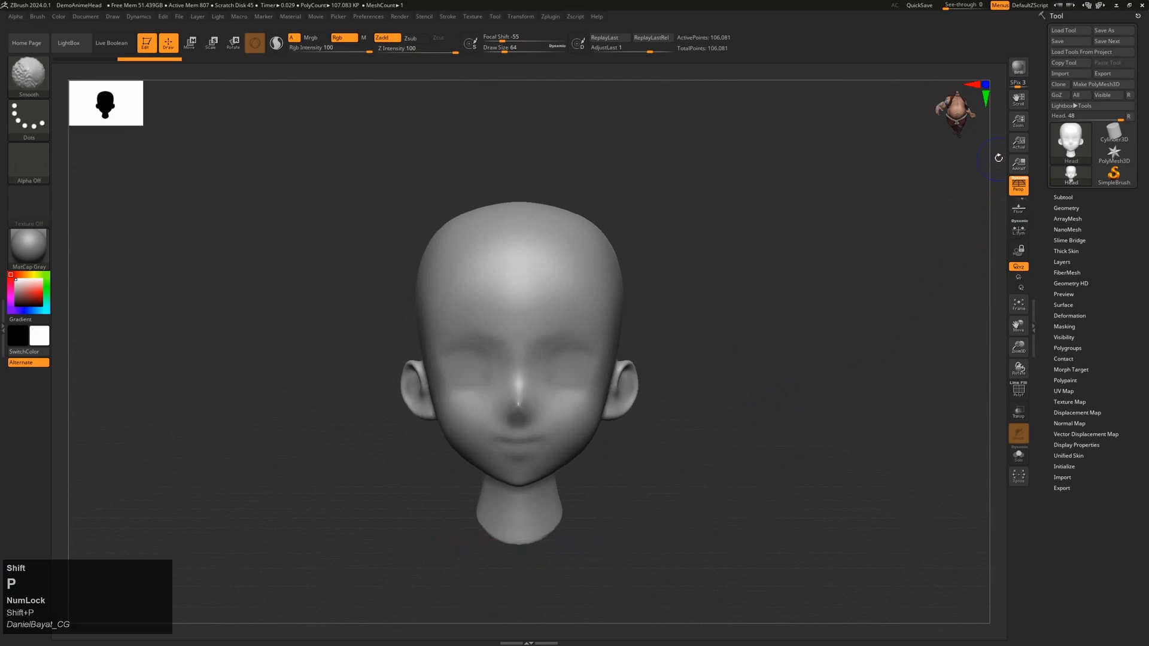
pyautogui.click(1019, 211)
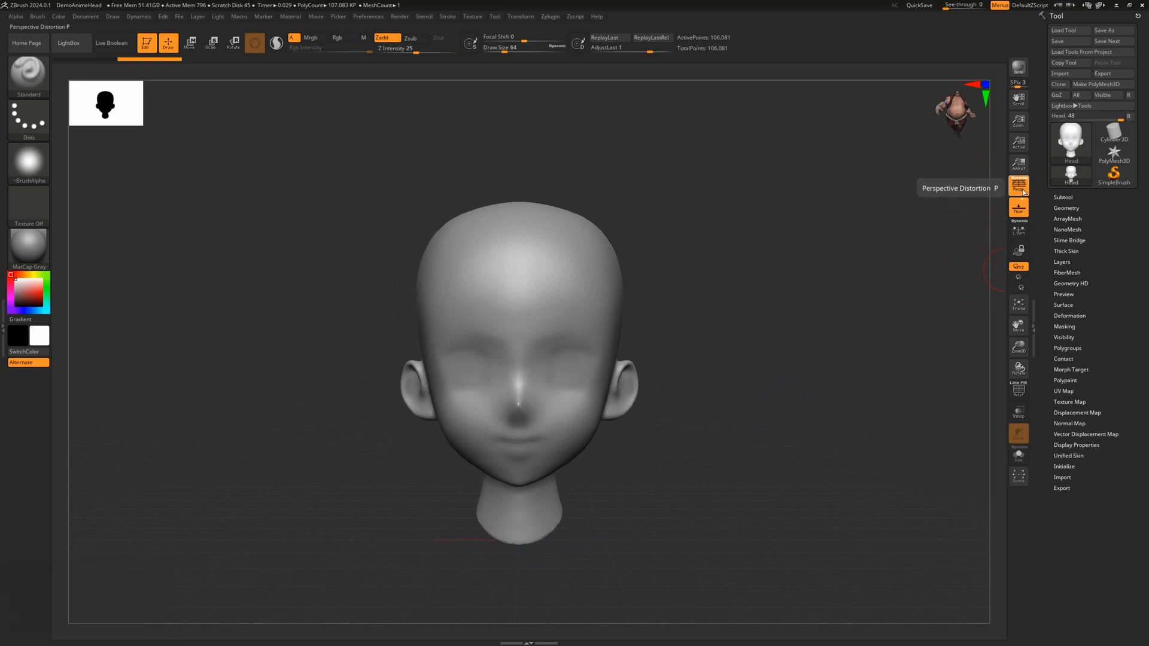
pyautogui.click(1023, 191)
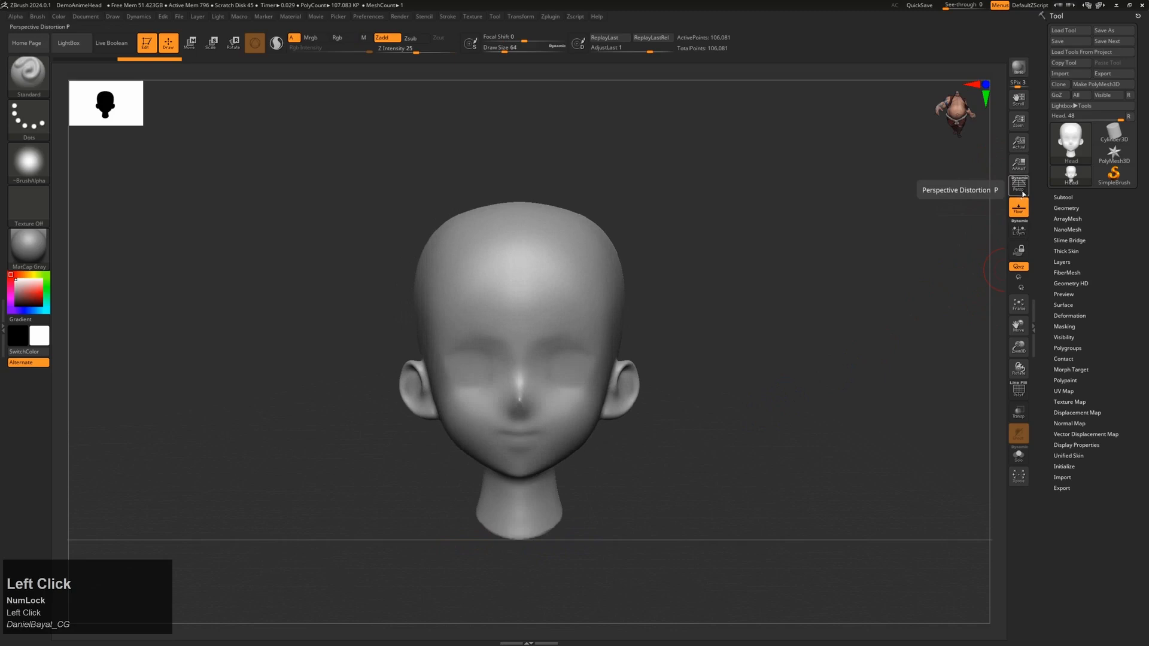
pyautogui.click(1022, 191)
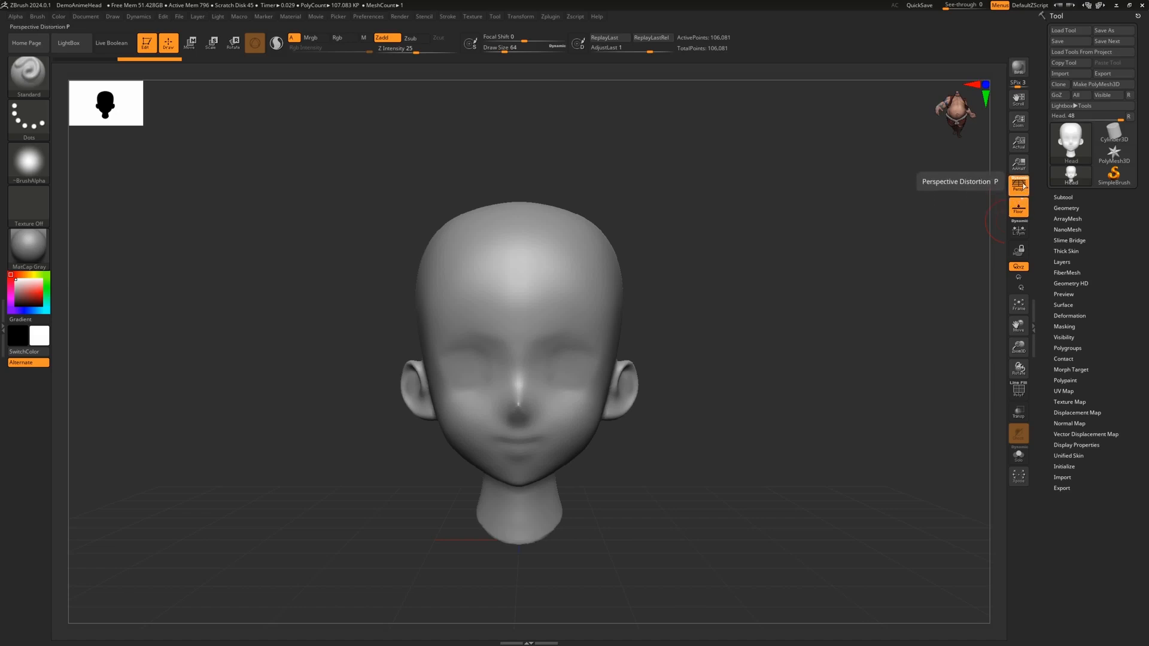
pyautogui.click(1021, 192)
pyautogui.click(1021, 193)
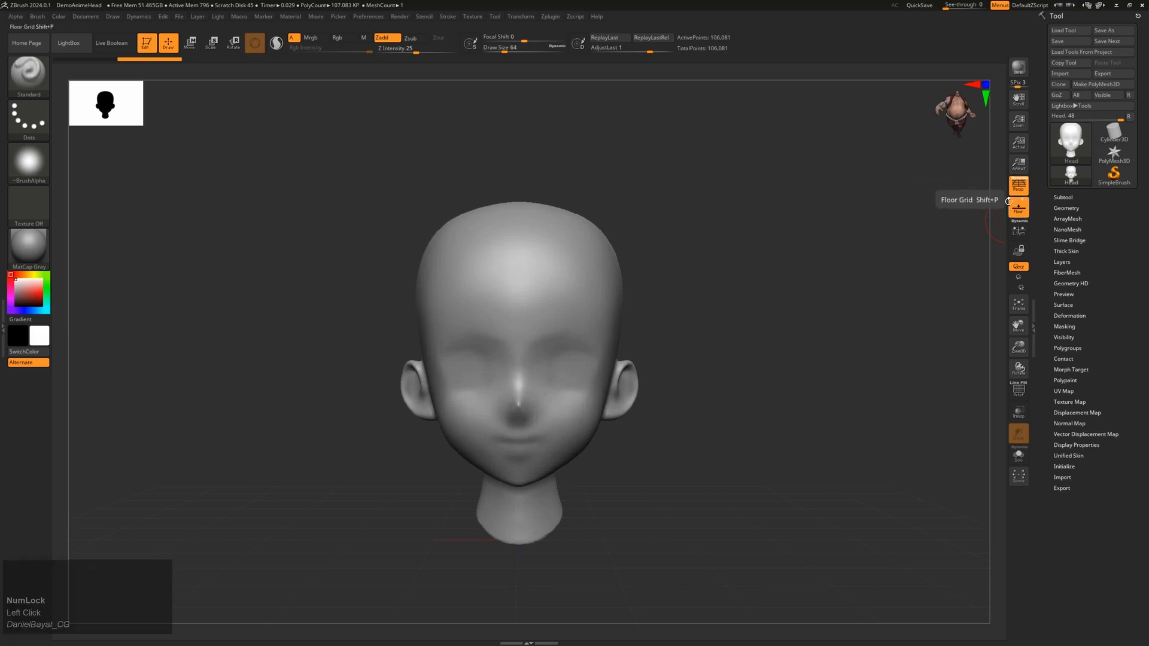
pyautogui.moveTo(781, 356); pyautogui.dragTo(838, 348)
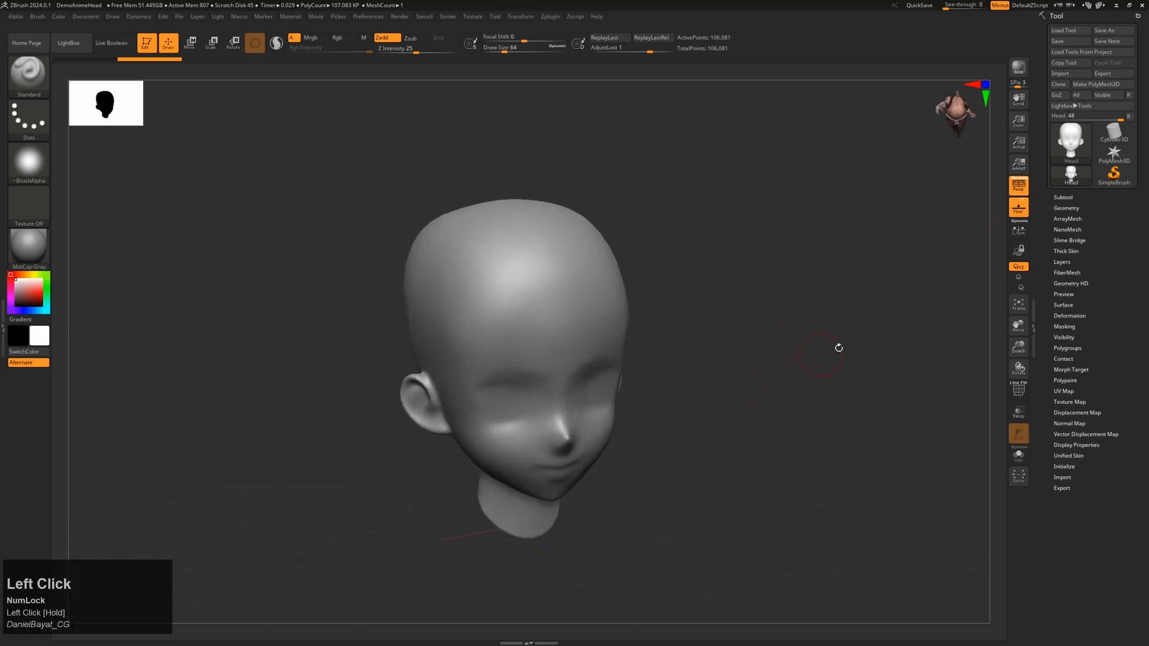
pyautogui.click(1011, 207)
pyautogui.moveTo(740, 443); pyautogui.dragTo(694, 314)
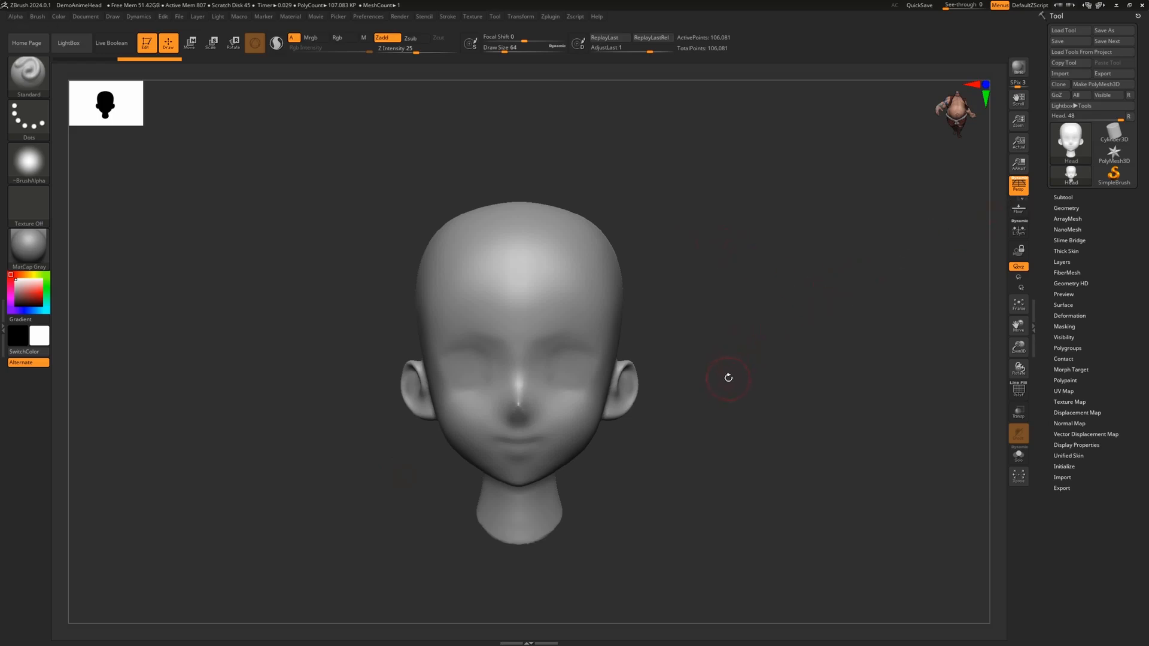
# Step: With perspective off, sculpt brow ridges above both eyes and strokes by the nose bridge, then restore perspective
pyautogui.click(1020, 193)
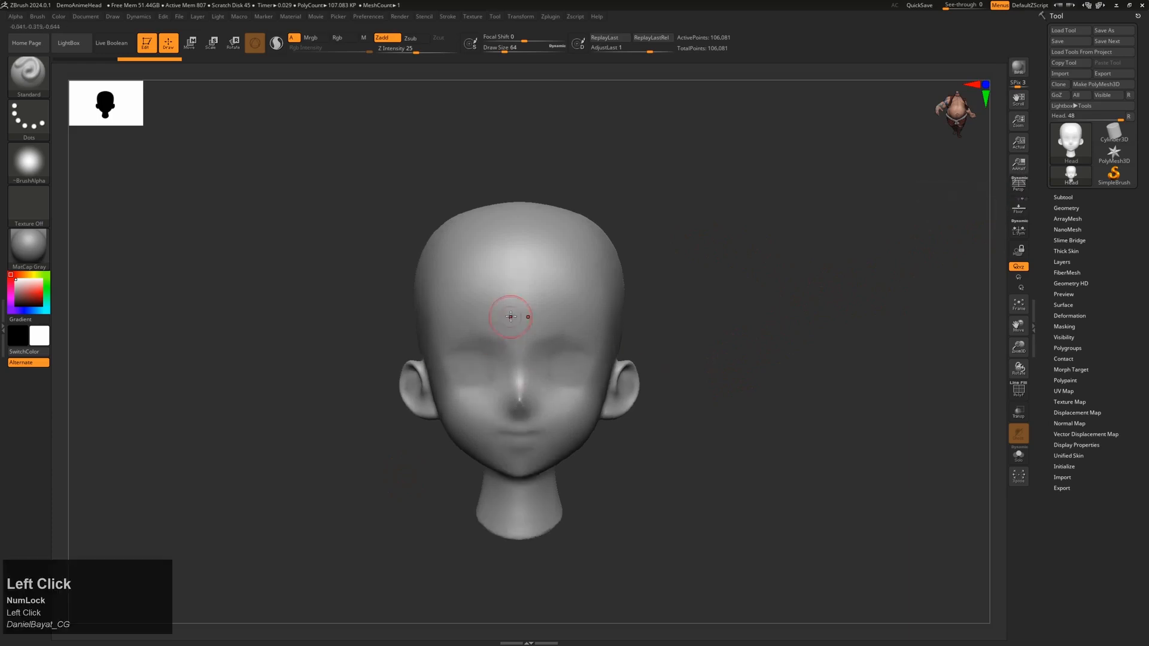
pyautogui.moveTo(500, 341)
pyautogui.mouseDown()
pyautogui.moveTo(483, 343)
pyautogui.moveTo(506, 346)
pyautogui.moveTo(484, 399)
pyautogui.mouseUp()
pyautogui.moveTo(682, 345); pyautogui.dragTo(833, 305)
pyautogui.click(1018, 193)
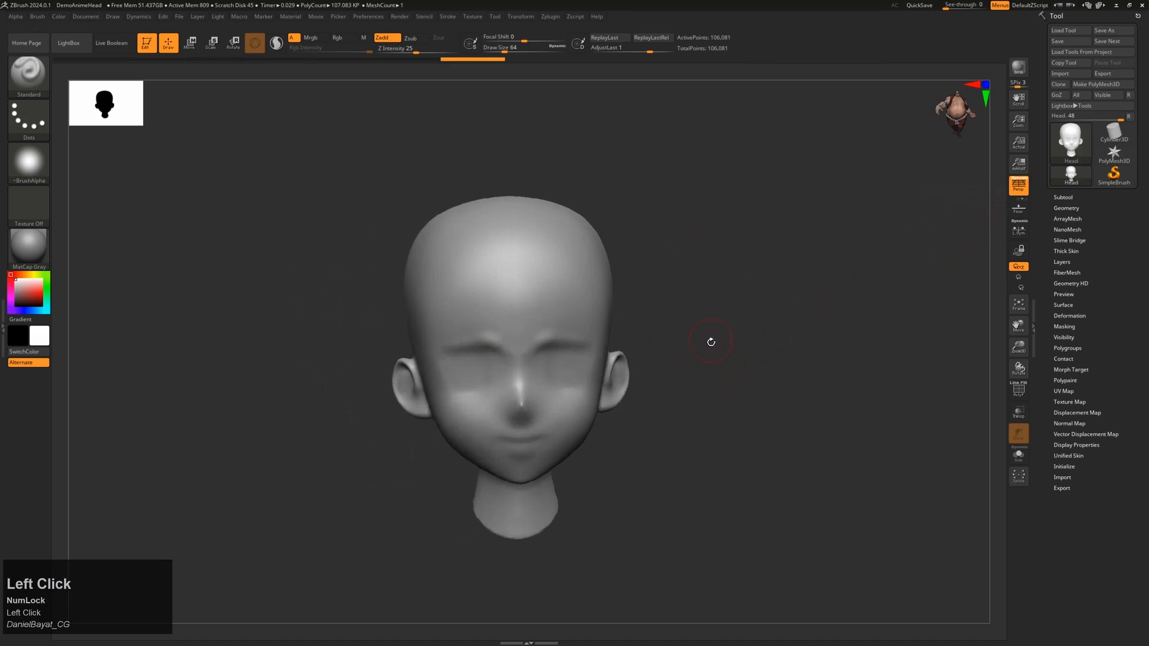
pyautogui.moveTo(711, 335); pyautogui.dragTo(720, 357)
# Step: Select the Move brush with B, M, V and push the brows up into arches
pyautogui.press('b')
pyautogui.press('m')
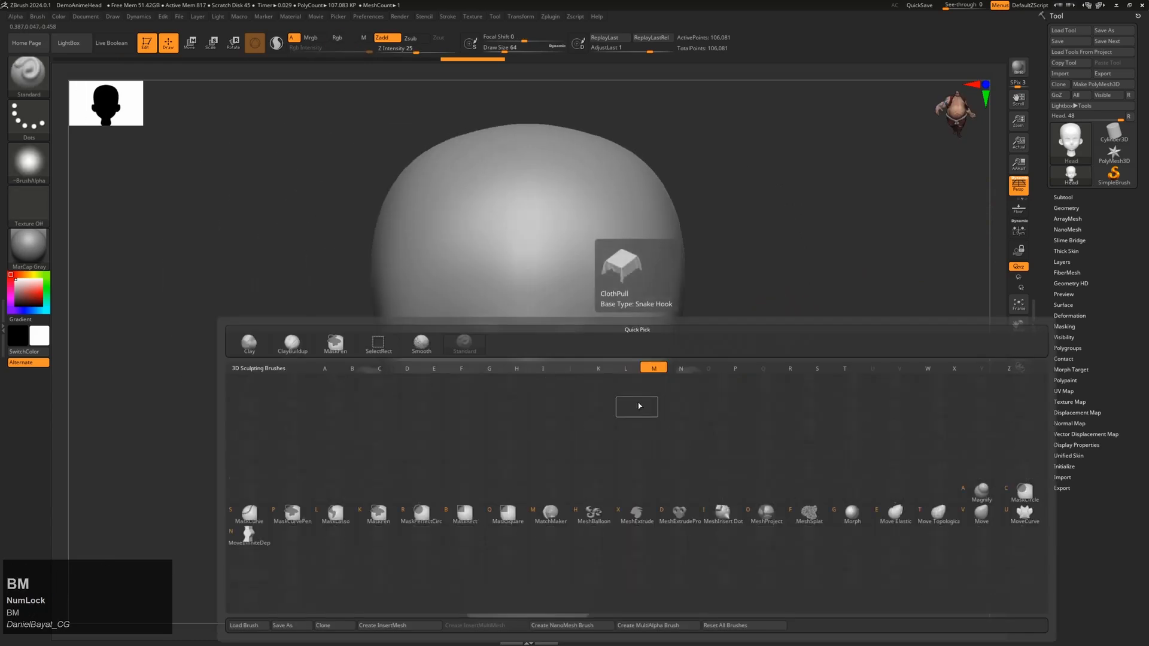
pyautogui.press('v')
pyautogui.moveTo(564, 347)
pyautogui.mouseDown()
pyautogui.moveTo(563, 332)
pyautogui.moveTo(642, 335)
pyautogui.mouseUp()
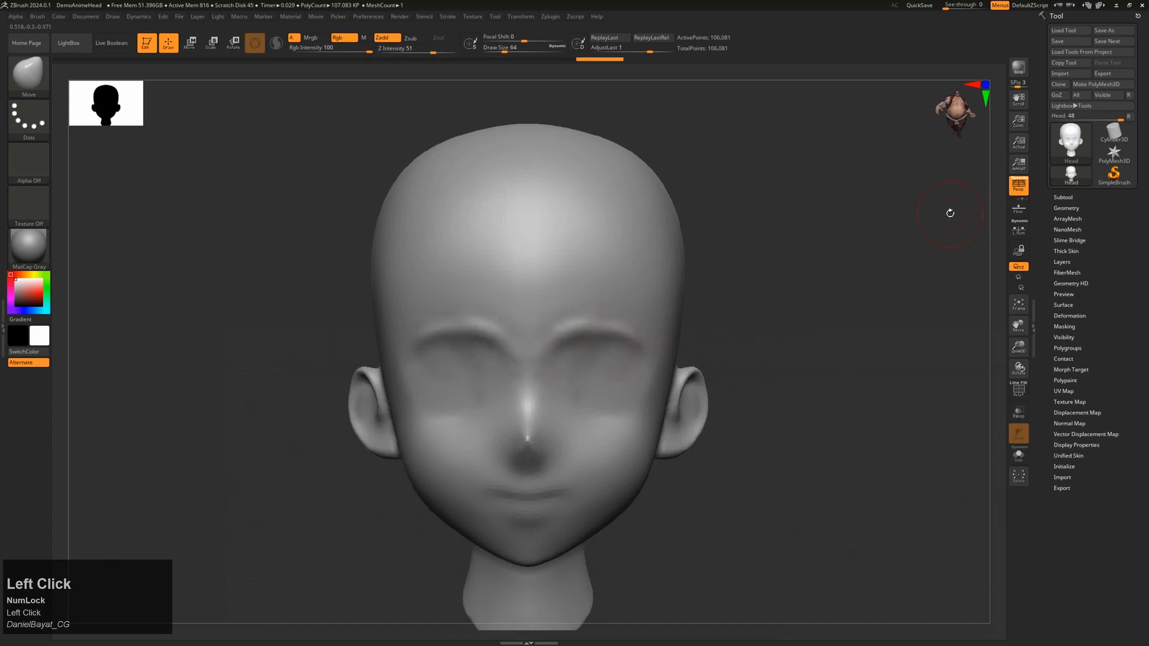
# Step: Turn off perspective, check a view option's help, orbit around the head and return to front view
pyautogui.press('p')
pyautogui.moveTo(764, 295)
pyautogui.keyDown('shift'); pyautogui.mouseDown()
pyautogui.moveTo(733, 335)
pyautogui.moveTo(772, 314)
pyautogui.moveTo(754, 310)
pyautogui.mouseUp(); pyautogui.keyUp('shift')
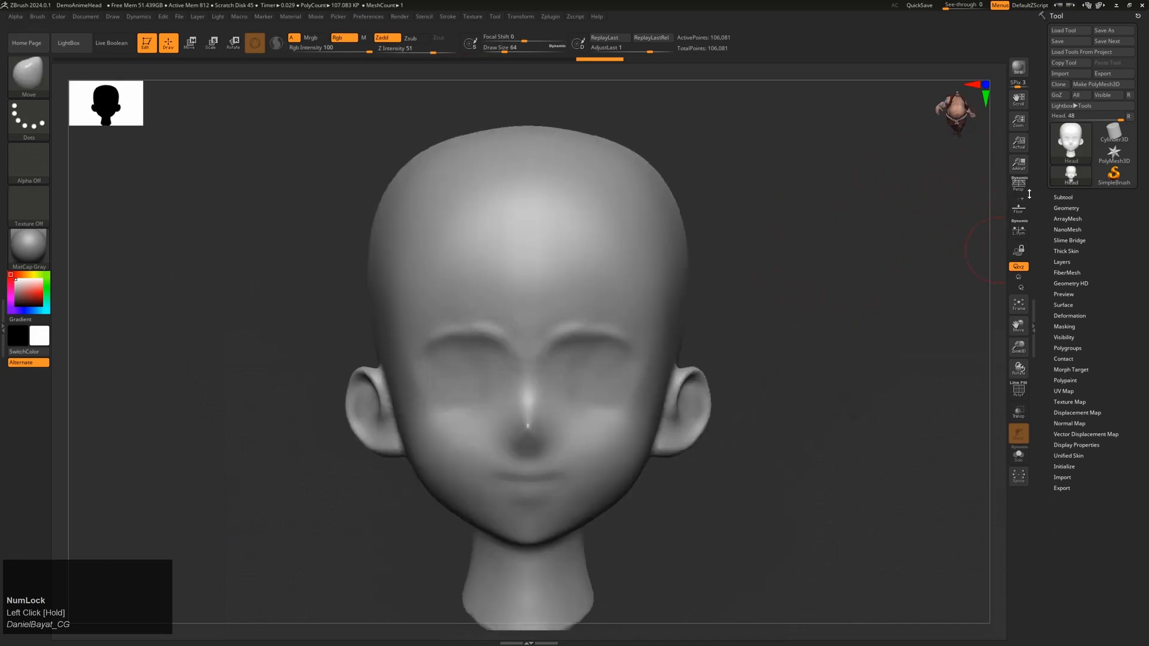
pyautogui.press('ctrl')
pyautogui.click(745, 311)
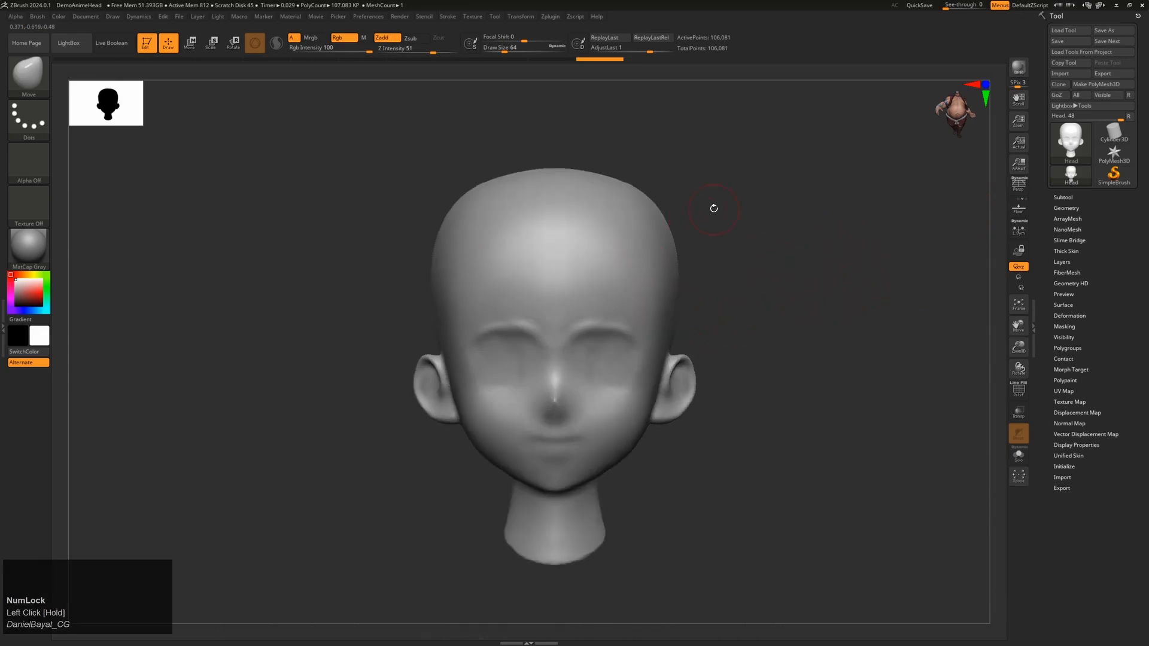
pyautogui.moveTo(766, 245); pyautogui.dragTo(671, 157)
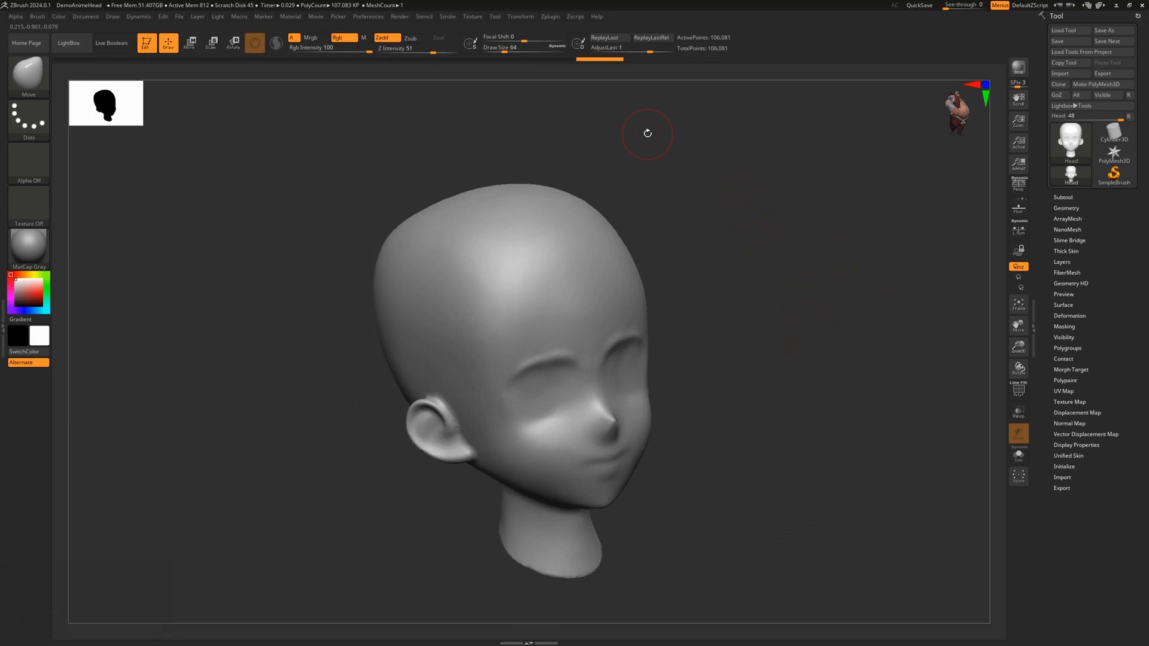
pyautogui.moveTo(719, 296); pyautogui.dragTo(833, 127)
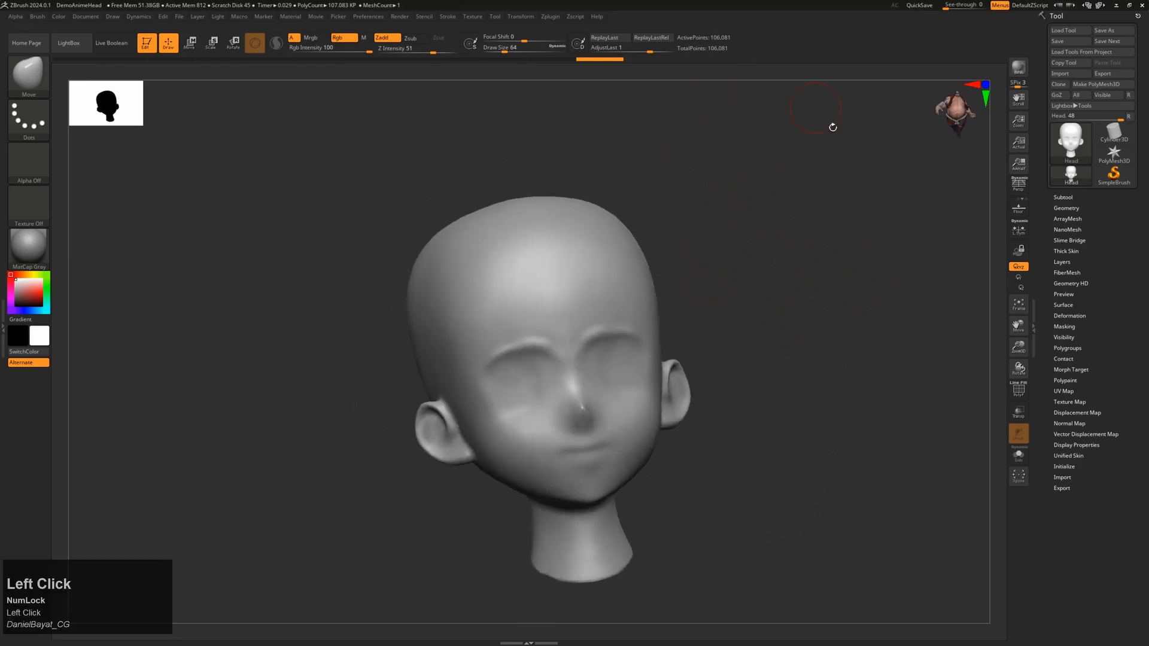
pyautogui.moveTo(786, 194); pyautogui.dragTo(757, 198)
pyautogui.moveTo(957, 112)
pyautogui.mouseDown()
pyautogui.moveTo(965, 103)
pyautogui.moveTo(949, 108)
pyautogui.mouseUp()
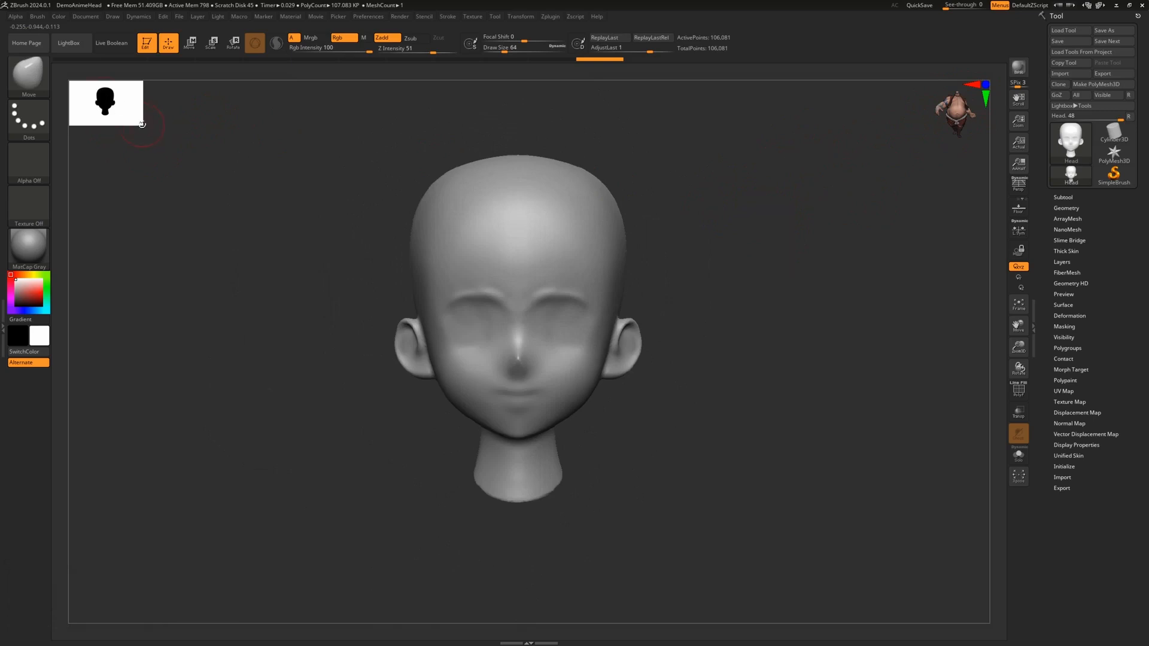
# Step: Enlarge the silhouette thumbnail, then pan the head side to side and zoom in on it
pyautogui.moveTo(142, 124); pyautogui.dragTo(185, 148)
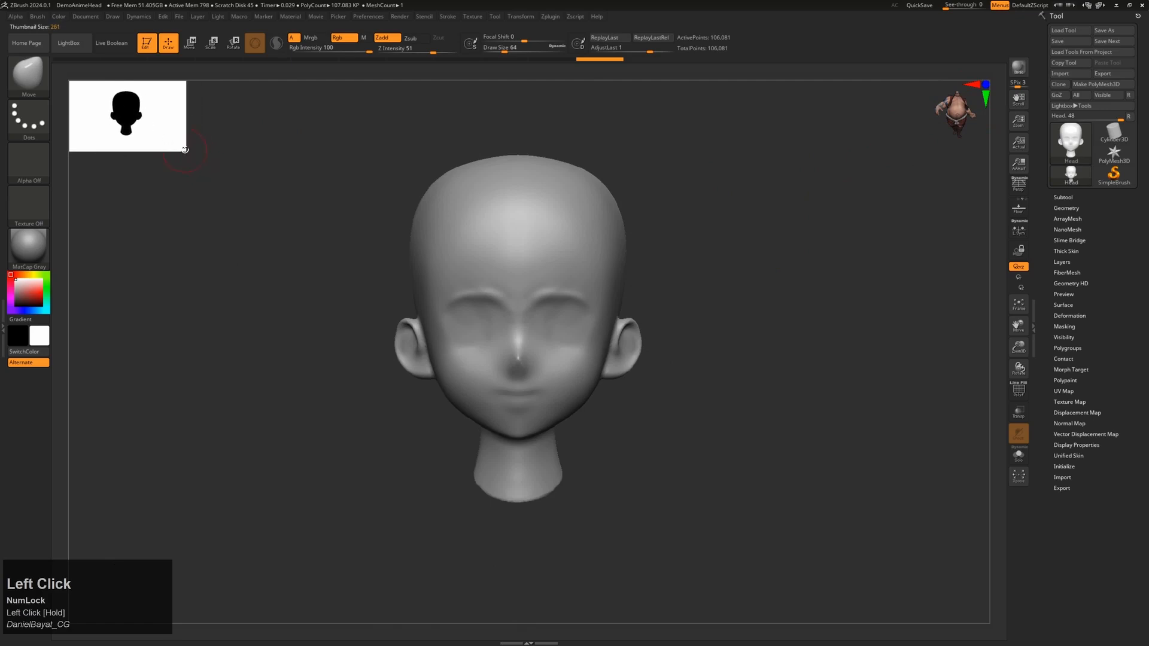
pyautogui.moveTo(249, 177); pyautogui.dragTo(252, 175)
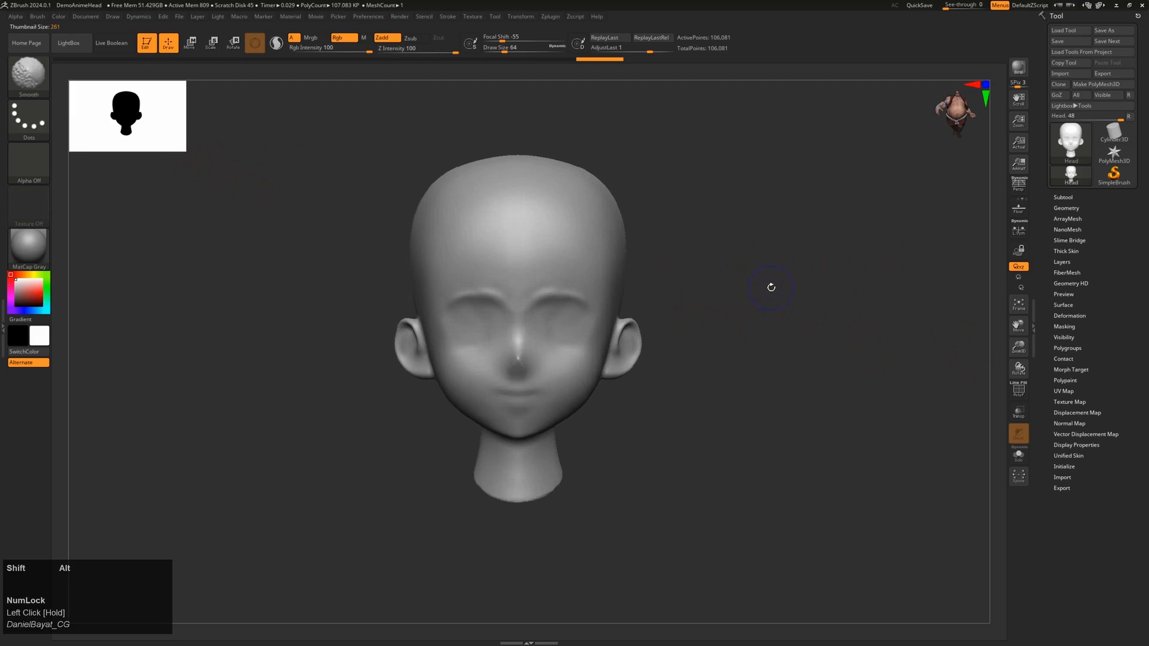
pyautogui.moveTo(769, 288)
pyautogui.keyDown('alt'); pyautogui.keyDown('shift'); pyautogui.mouseDown()
pyautogui.moveTo(726, 269)
pyautogui.moveTo(828, 291)
pyautogui.moveTo(698, 285)
pyautogui.moveTo(759, 262)
pyautogui.moveTo(750, 254)
pyautogui.mouseUp(); pyautogui.keyUp('shift'); pyautogui.keyUp('alt')
pyautogui.hotkey('shift', 'alt')
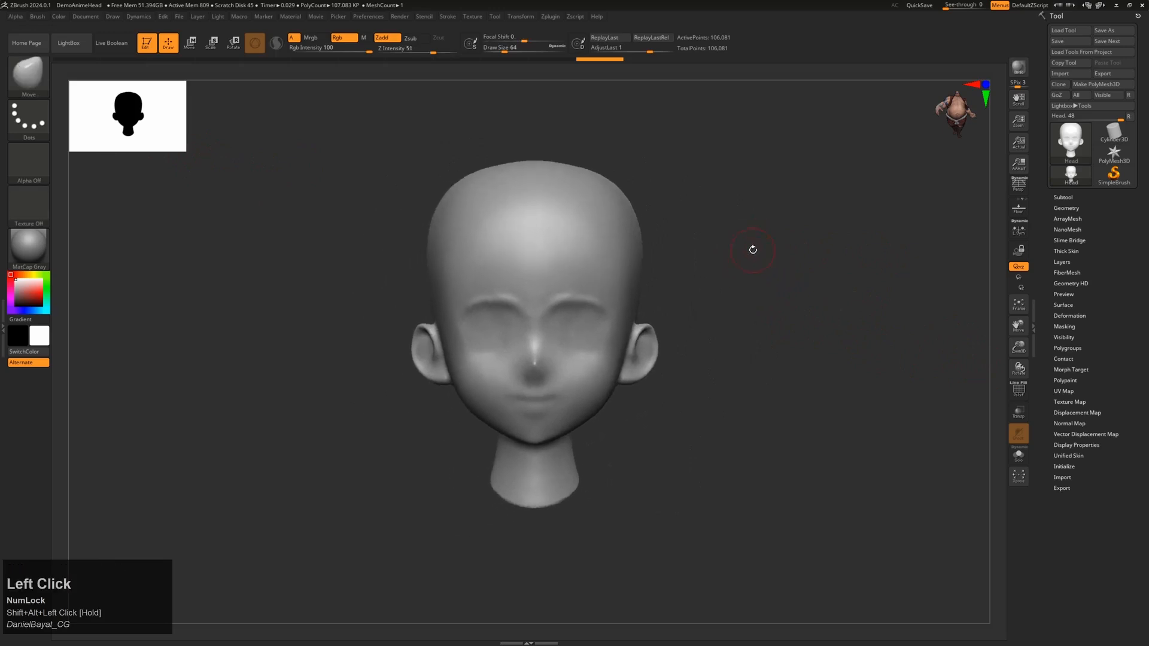
pyautogui.press('shift')
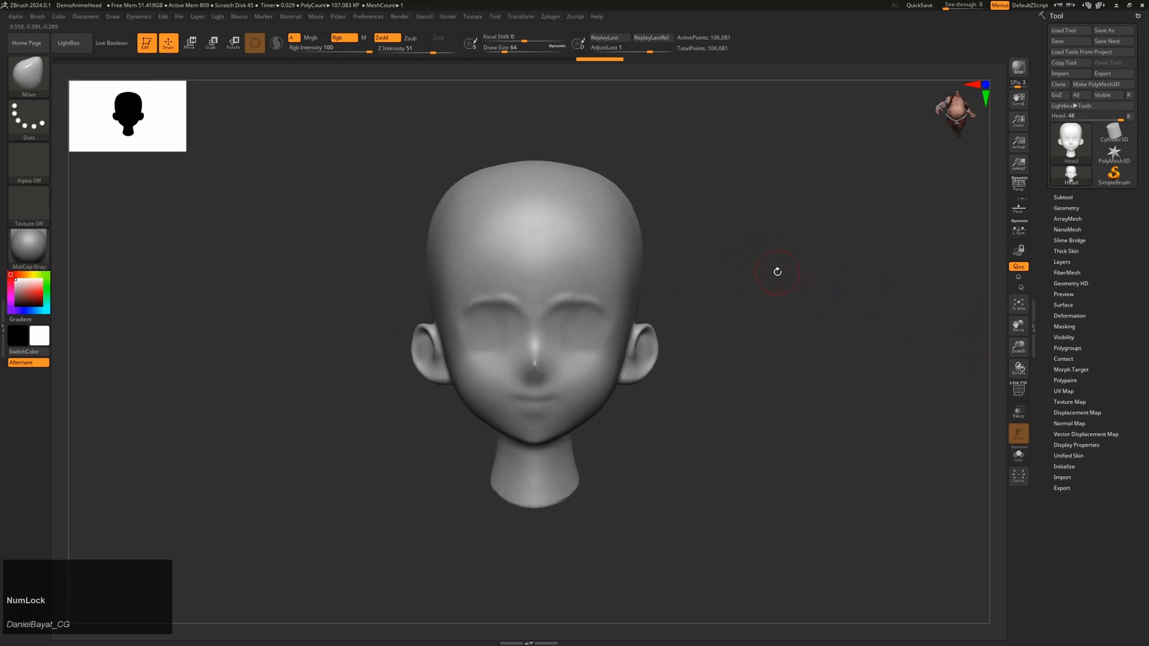
pyautogui.moveTo(767, 269)
pyautogui.keyDown('alt'); pyautogui.mouseDown()
pyautogui.moveTo(798, 341)
pyautogui.moveTo(777, 272)
pyautogui.moveTo(784, 323)
pyautogui.mouseUp(); pyautogui.keyUp('alt')
pyautogui.moveTo(803, 259); pyautogui.dragTo(831, 292)
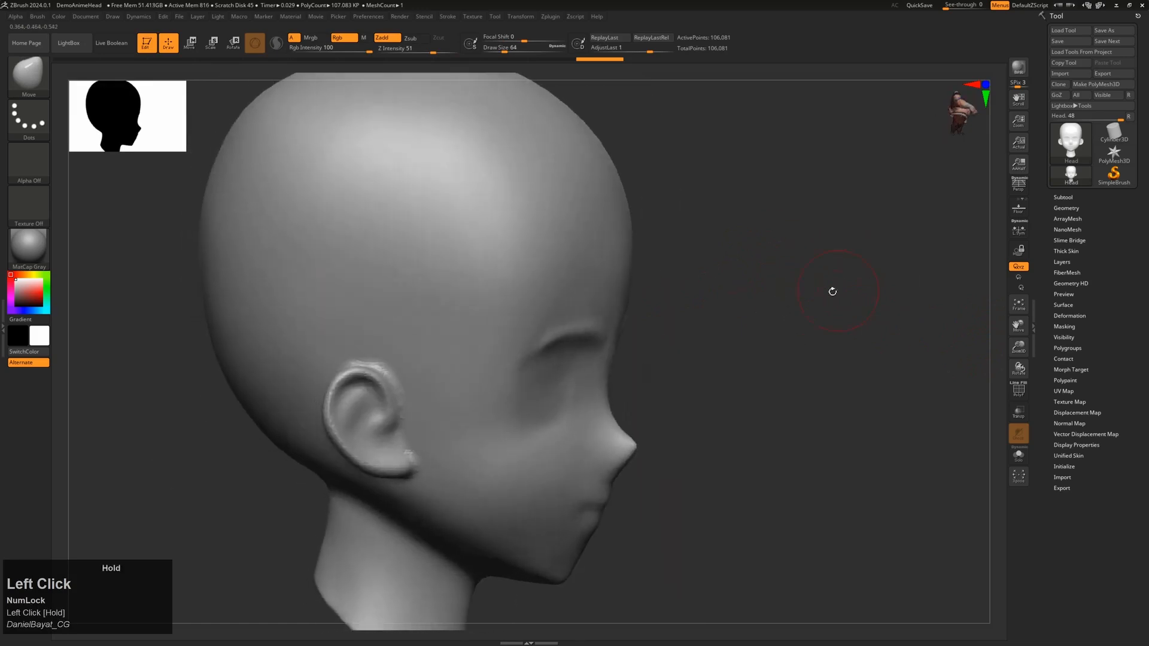
pyautogui.press('alt')
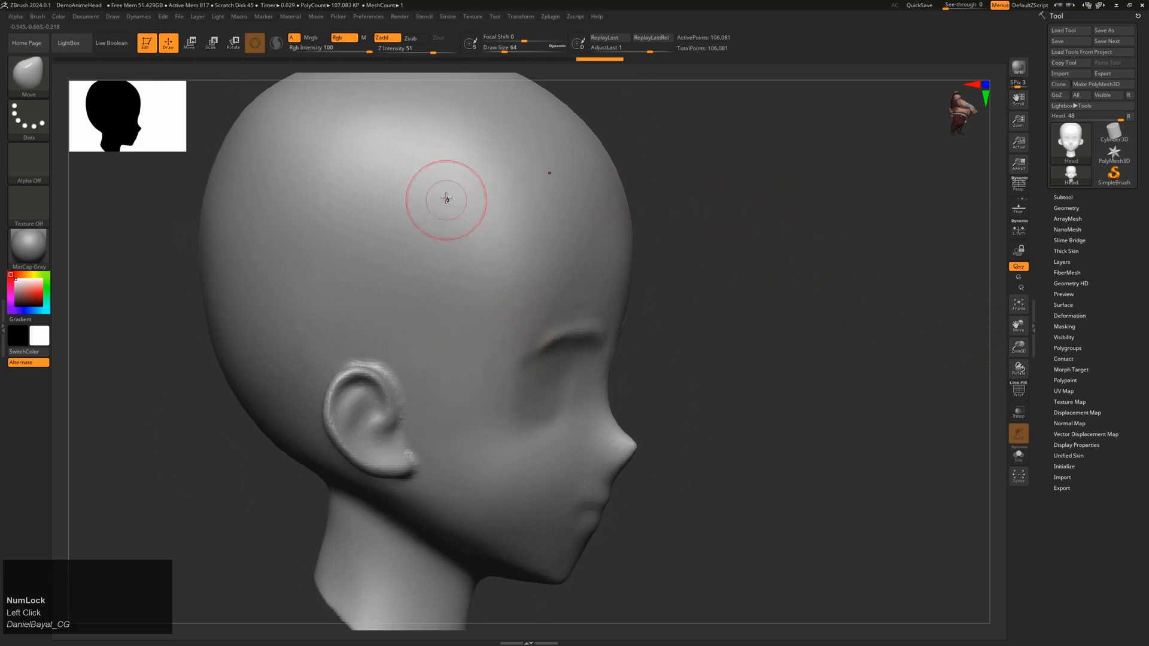
pyautogui.keyDown('alt'); pyautogui.moveTo(831, 252); pyautogui.dragTo(900, 287); pyautogui.keyUp('alt')
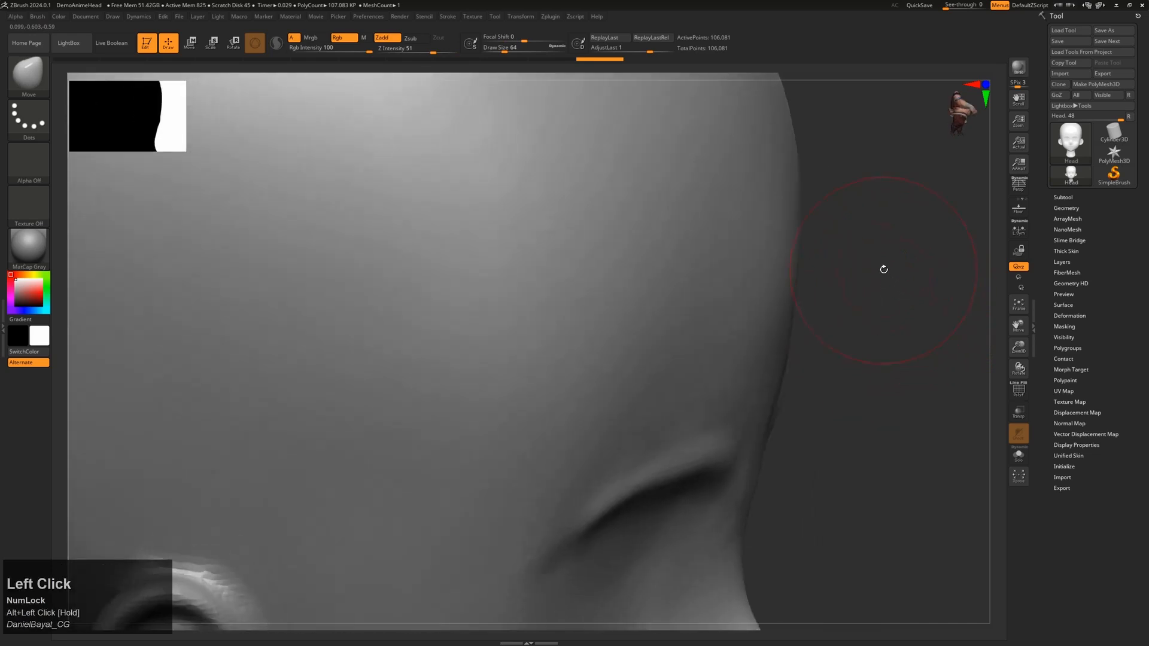
pyautogui.press('f')
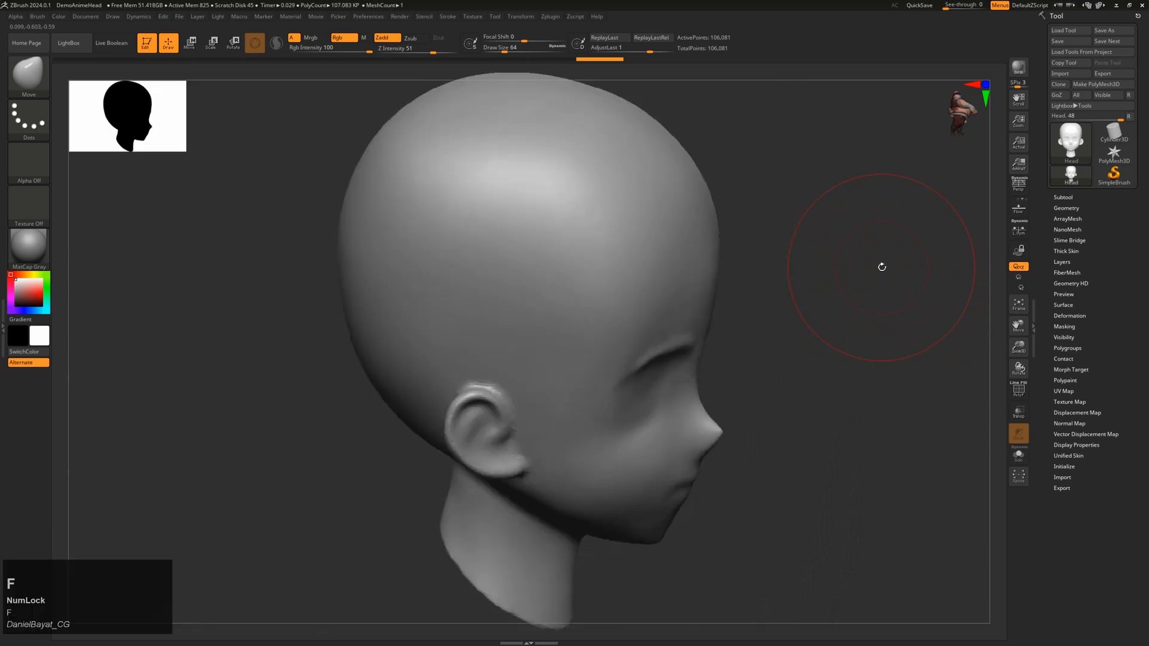
pyautogui.moveTo(883, 267); pyautogui.dragTo(841, 272)
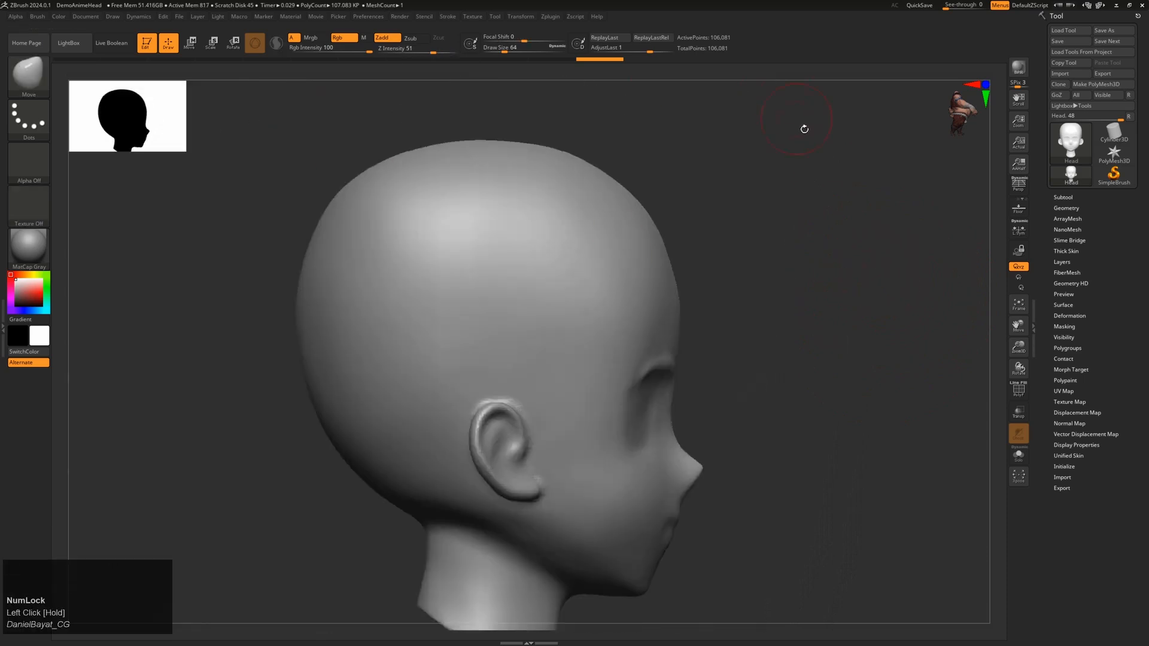
pyautogui.press('f')
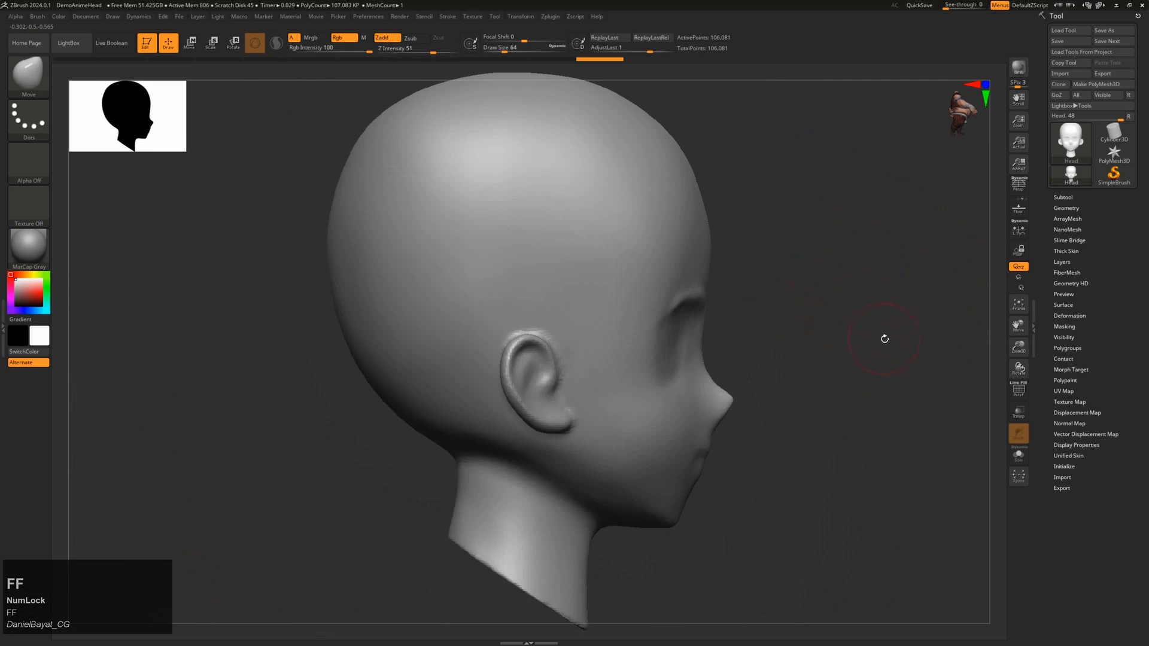
pyautogui.moveTo(885, 335); pyautogui.dragTo(829, 331)
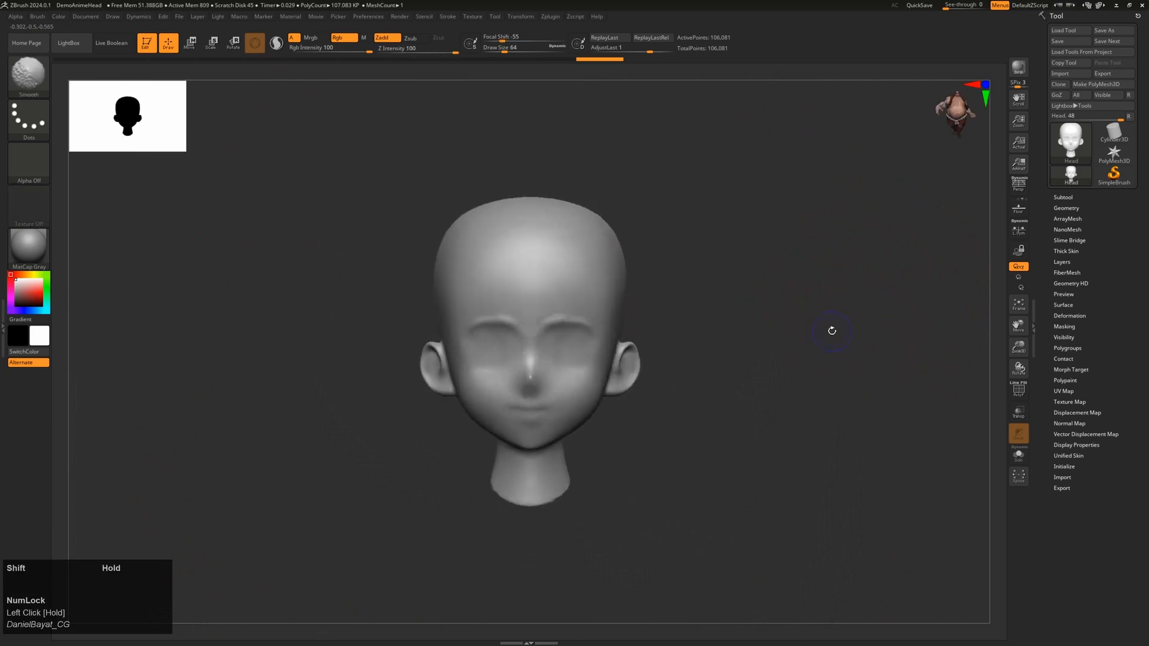